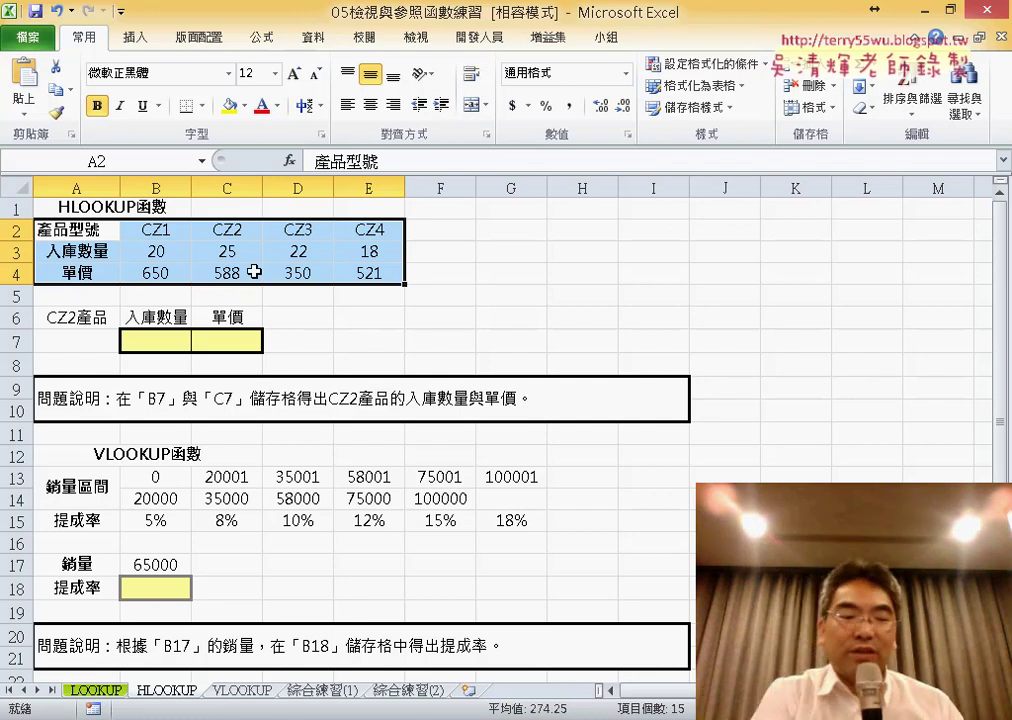
Copy the product table A2:E4 with Ctrl+C.
{"action": "key", "text": "ctrl+c"}
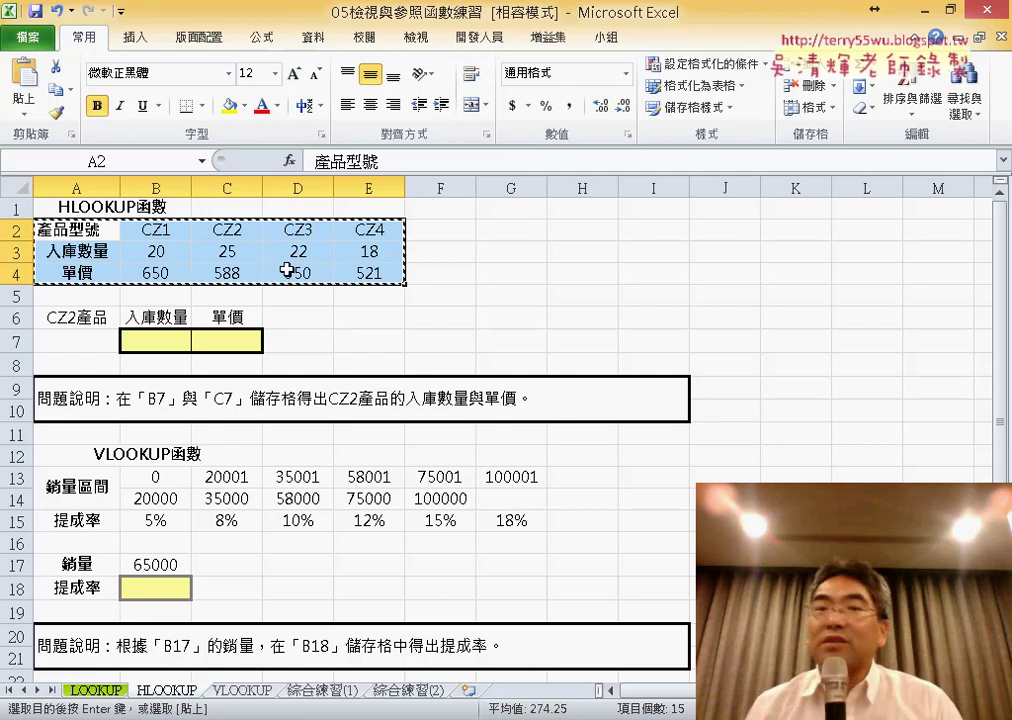
Paste the product table transposed at J1, listing CZ1–CZ4 down column J.
{"action": "left_click", "coordinate": [735, 210]}
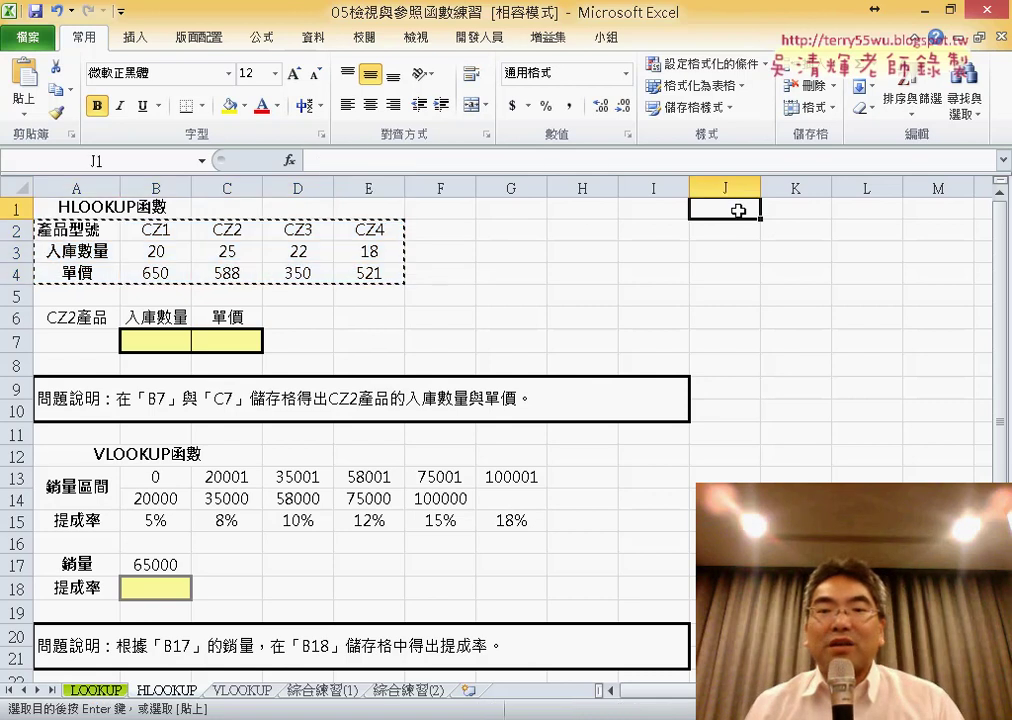
{"action": "right_click", "coordinate": [735, 216]}
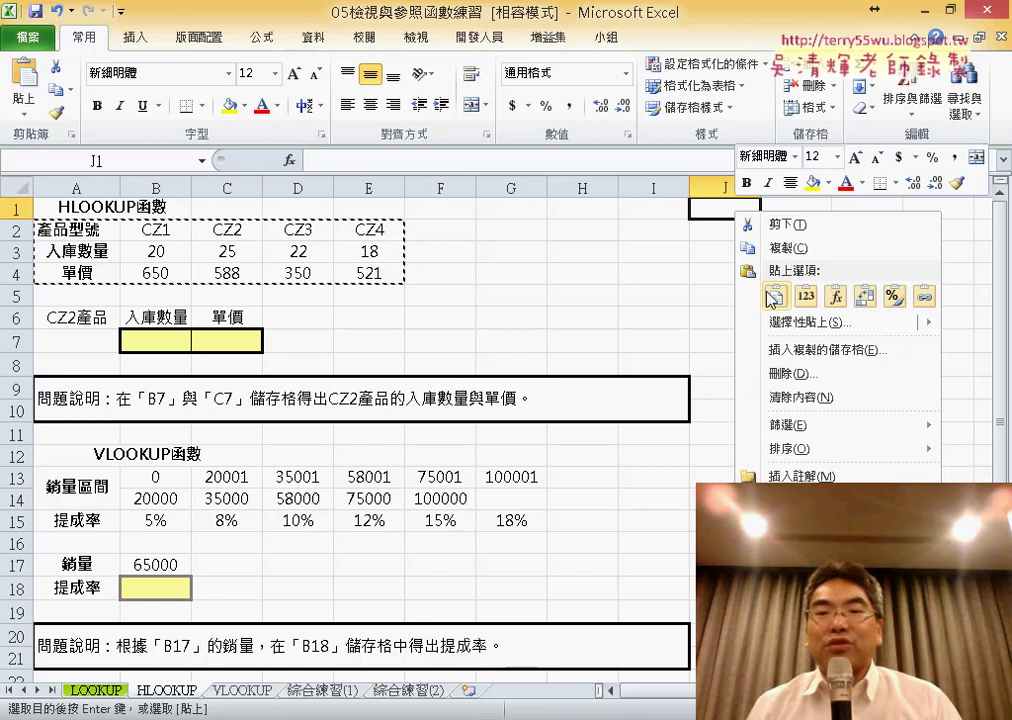
{"action": "mouse_move", "coordinate": [785, 328]}
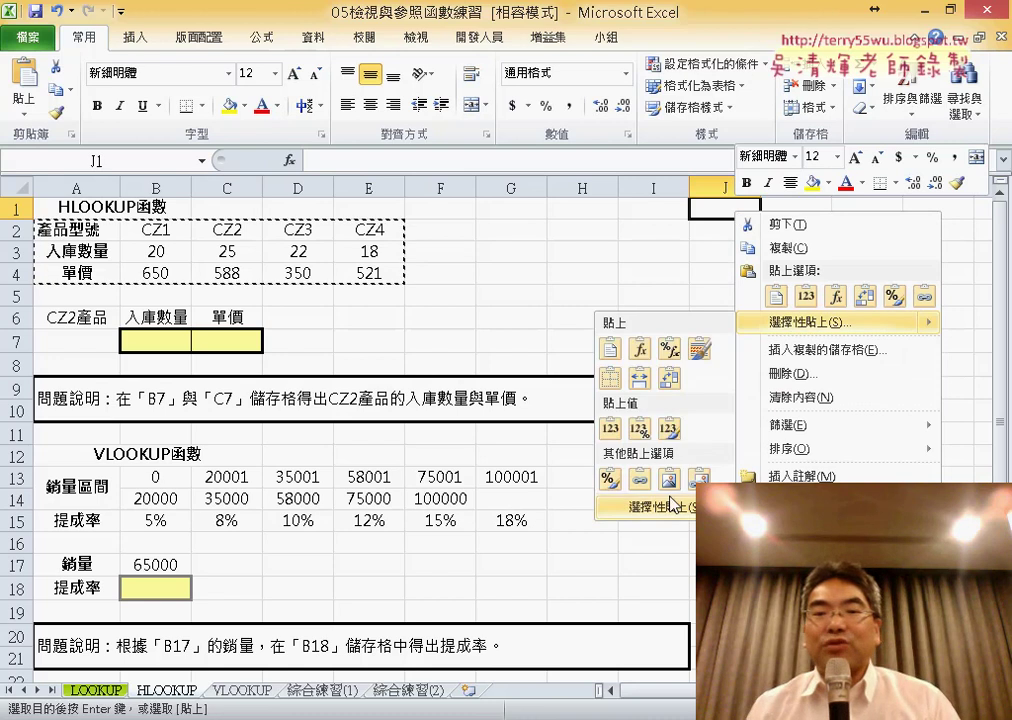
{"action": "left_click", "coordinate": [668, 508]}
{"action": "left_click_drag", "start_coordinate": [683, 366], "coordinate": [359, 48]}
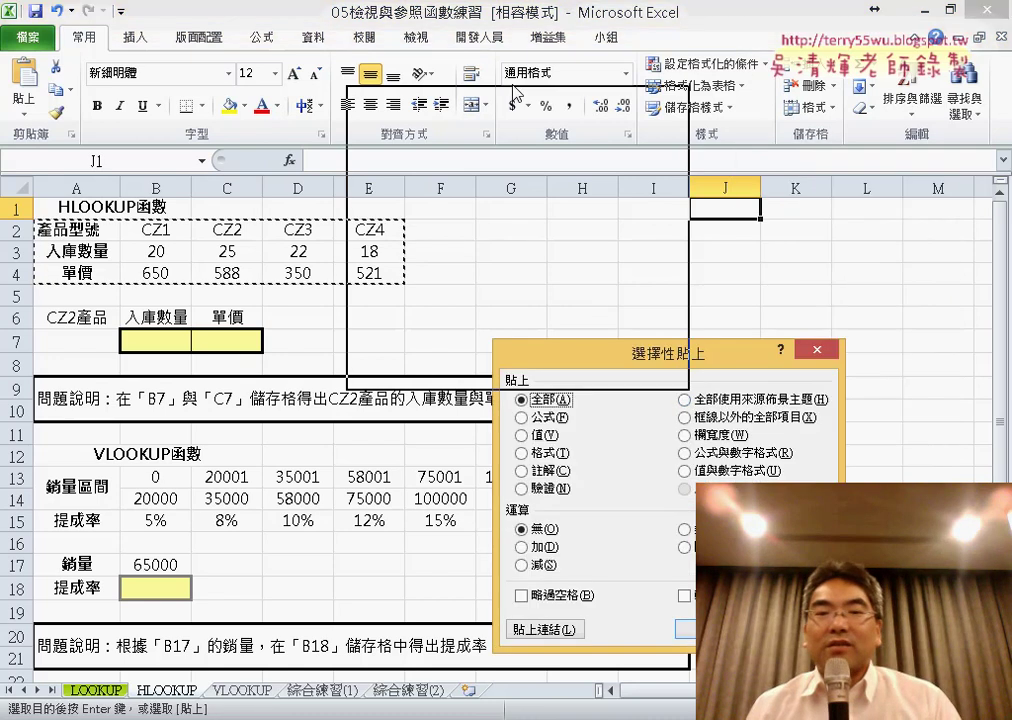
{"action": "left_click", "coordinate": [382, 278]}
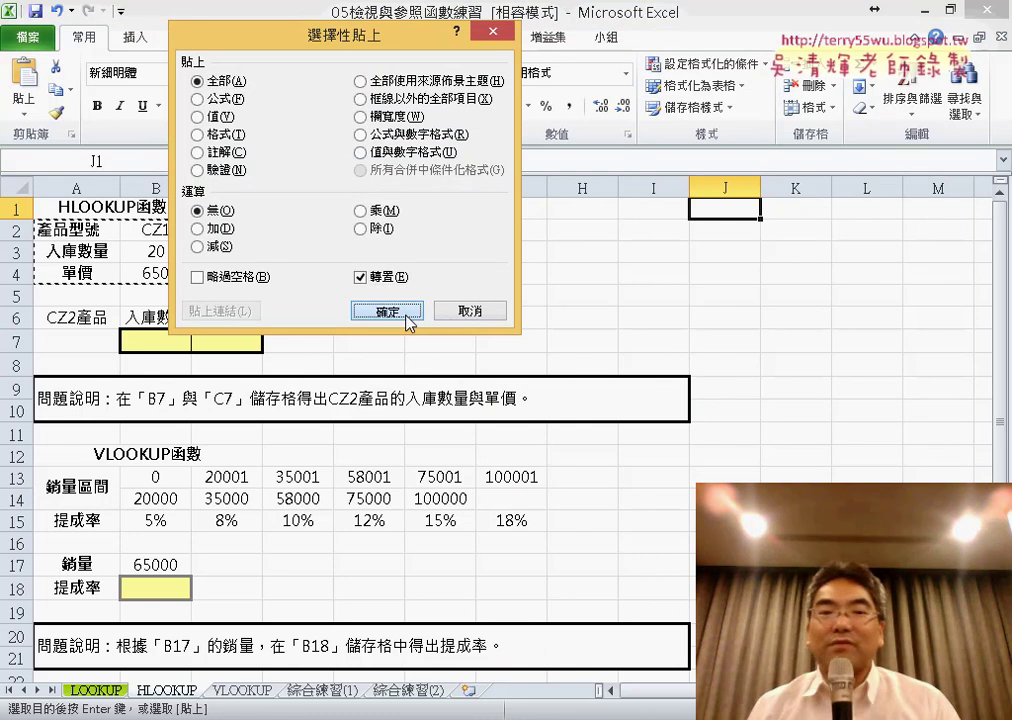
{"action": "left_click", "coordinate": [407, 316]}
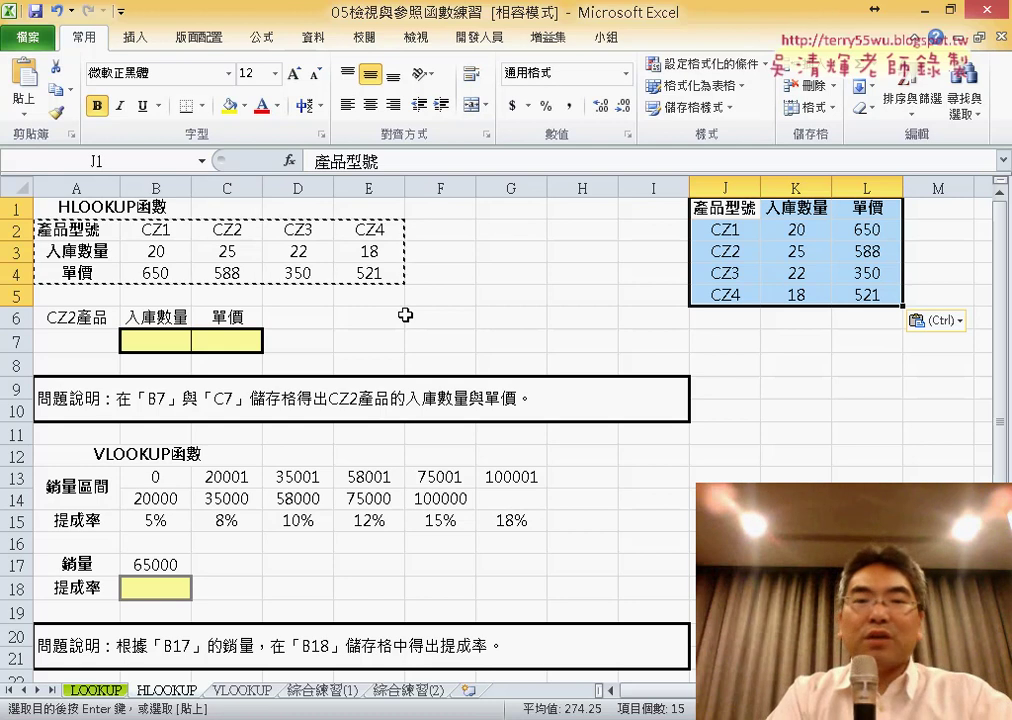
Dismiss the paste options and review the product table A2:E4 and the CZ2產品 label in A6.
{"action": "key", "text": "ctrl"}
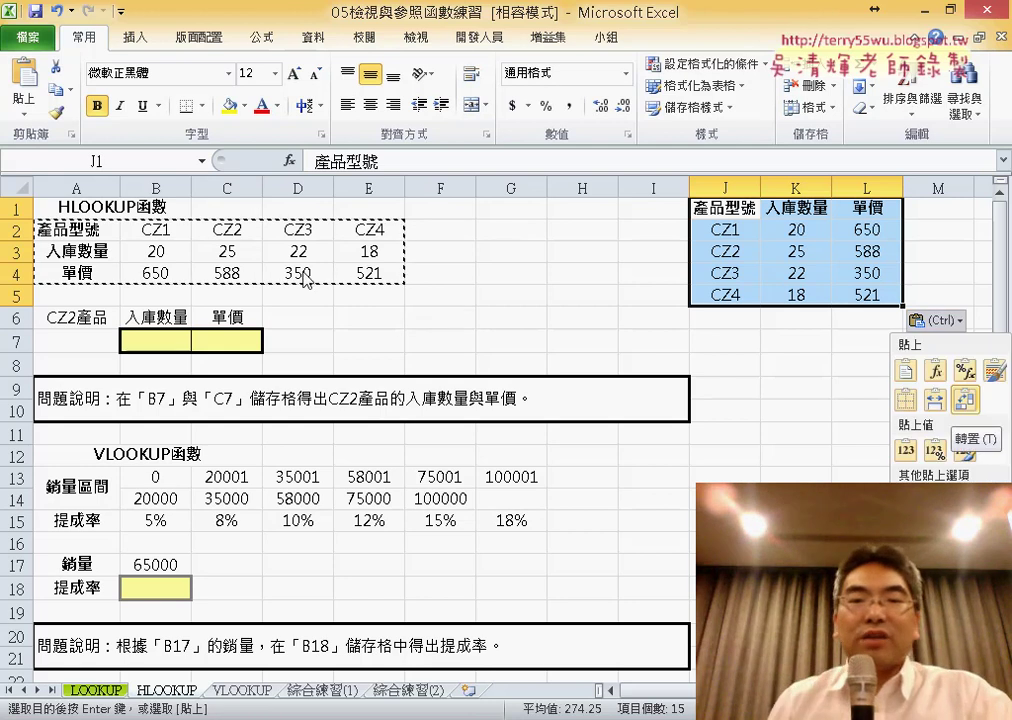
{"action": "key", "text": "Escape"}
{"action": "left_click", "coordinate": [146, 338]}
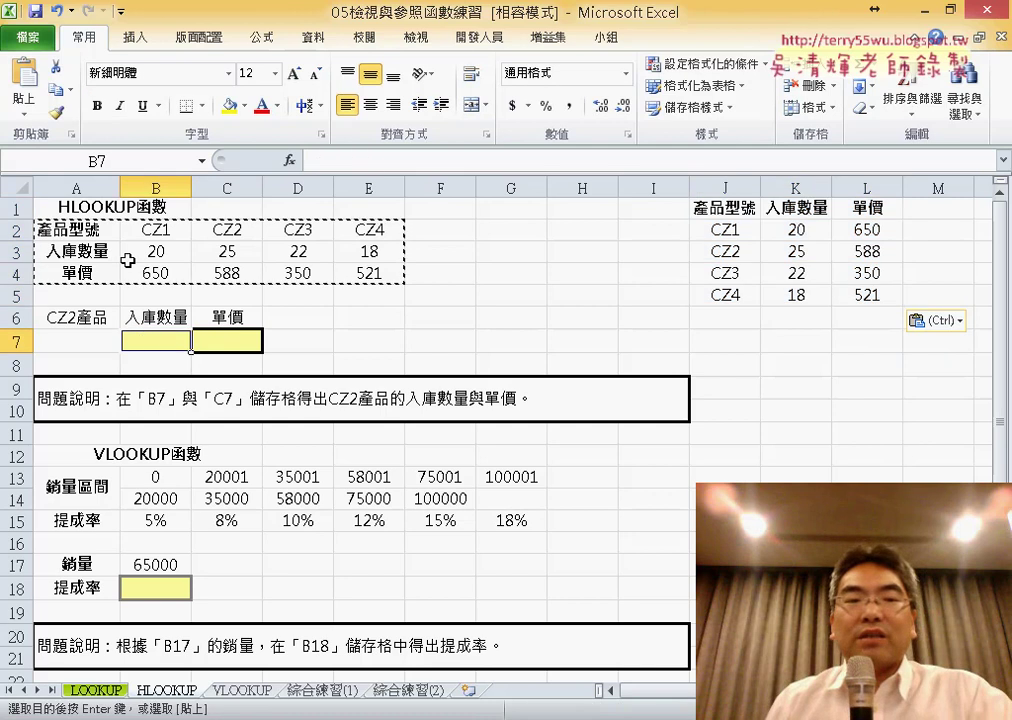
{"action": "left_click_drag", "start_coordinate": [80, 230], "coordinate": [373, 273]}
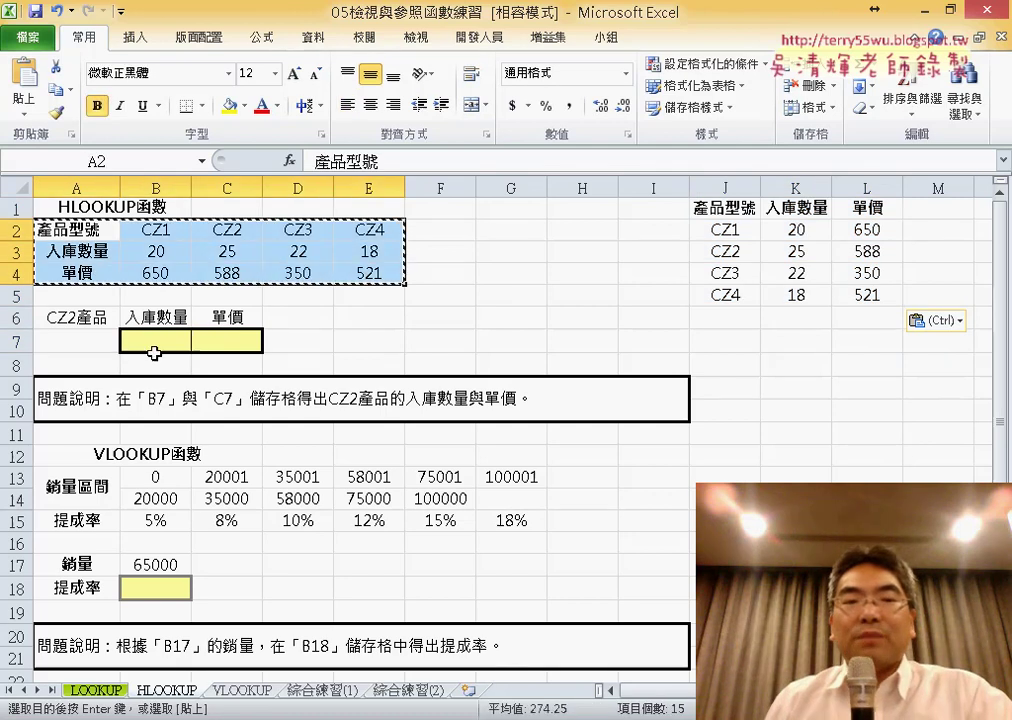
{"action": "left_click", "coordinate": [115, 318]}
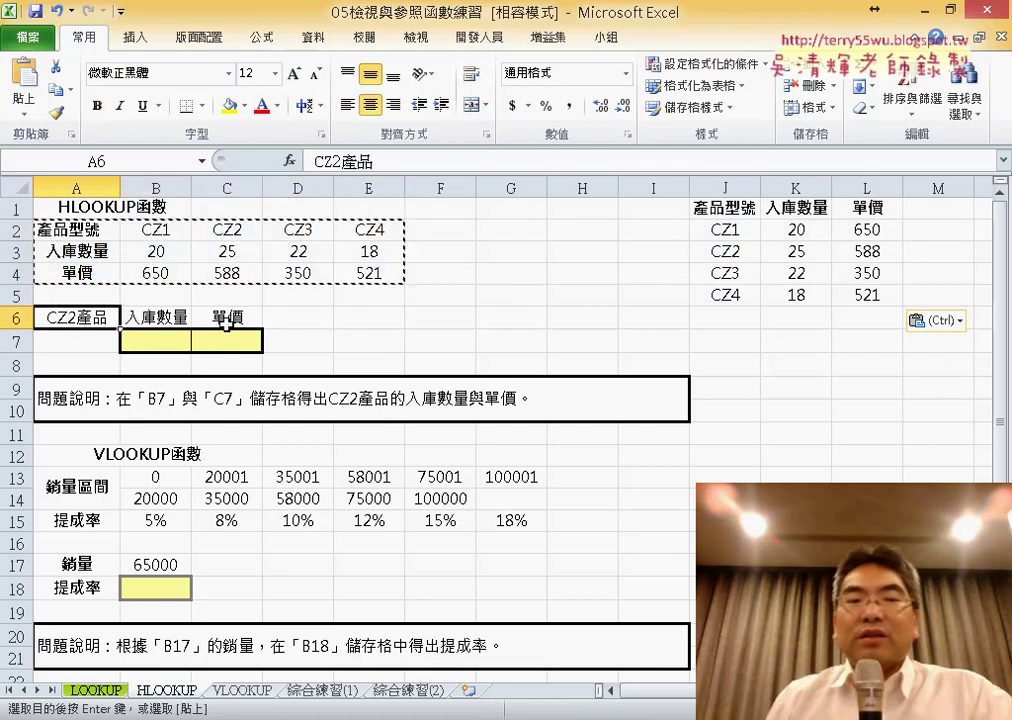
Review CZ2's column: quantity 25 in C3 and price 588 in C4, then select B7.
{"action": "left_click", "coordinate": [163, 342]}
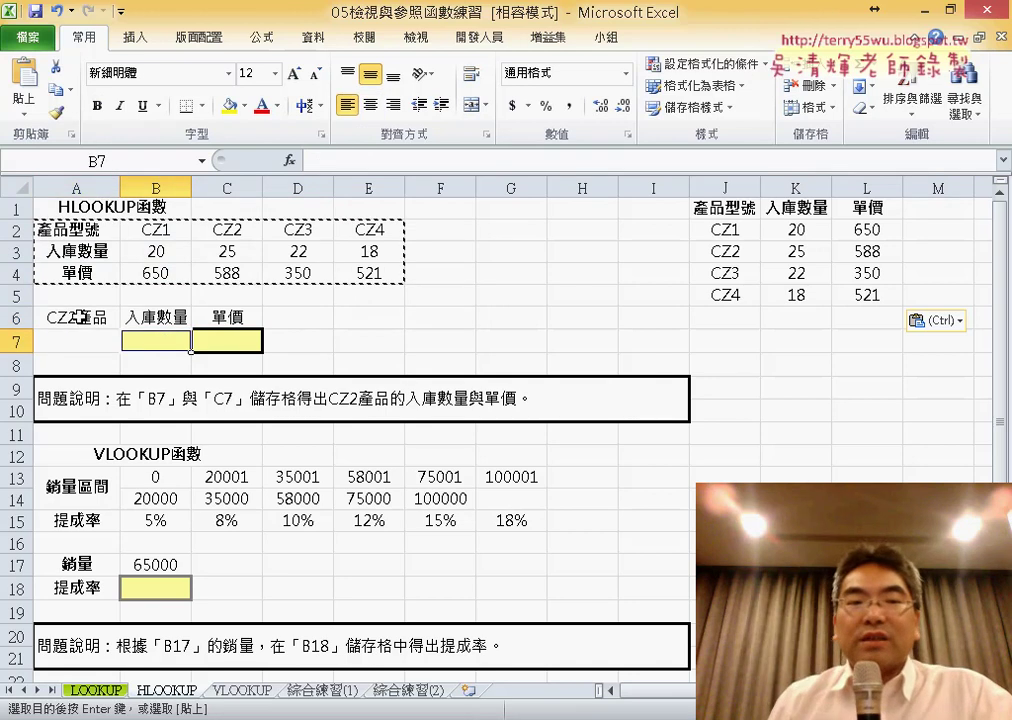
{"action": "left_click", "coordinate": [166, 316]}
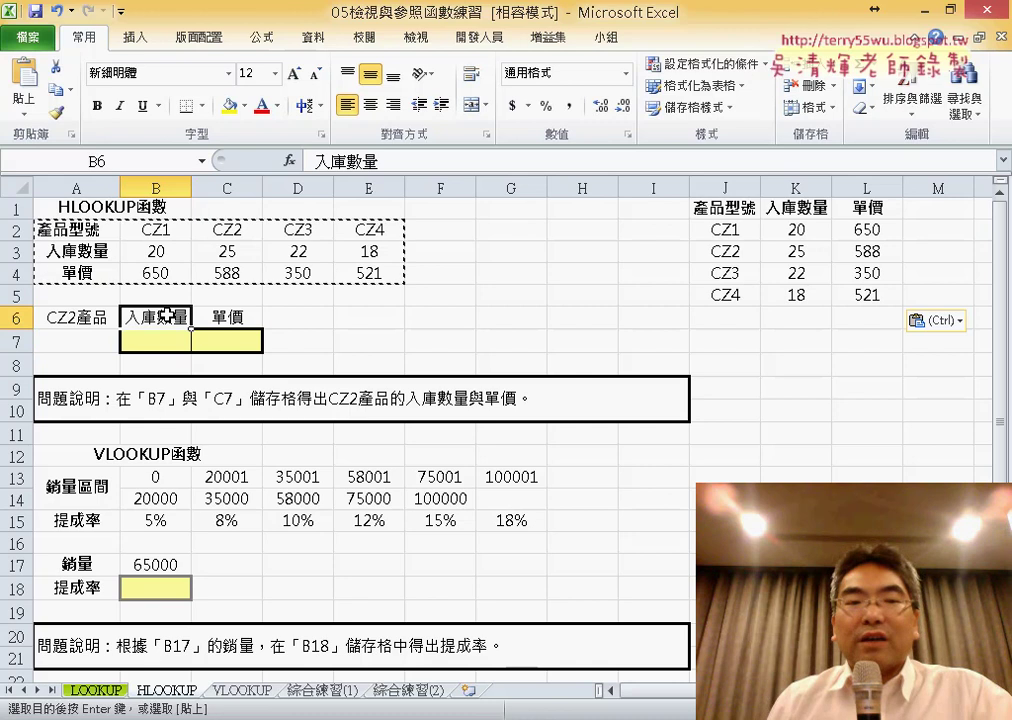
{"action": "left_click", "coordinate": [230, 231]}
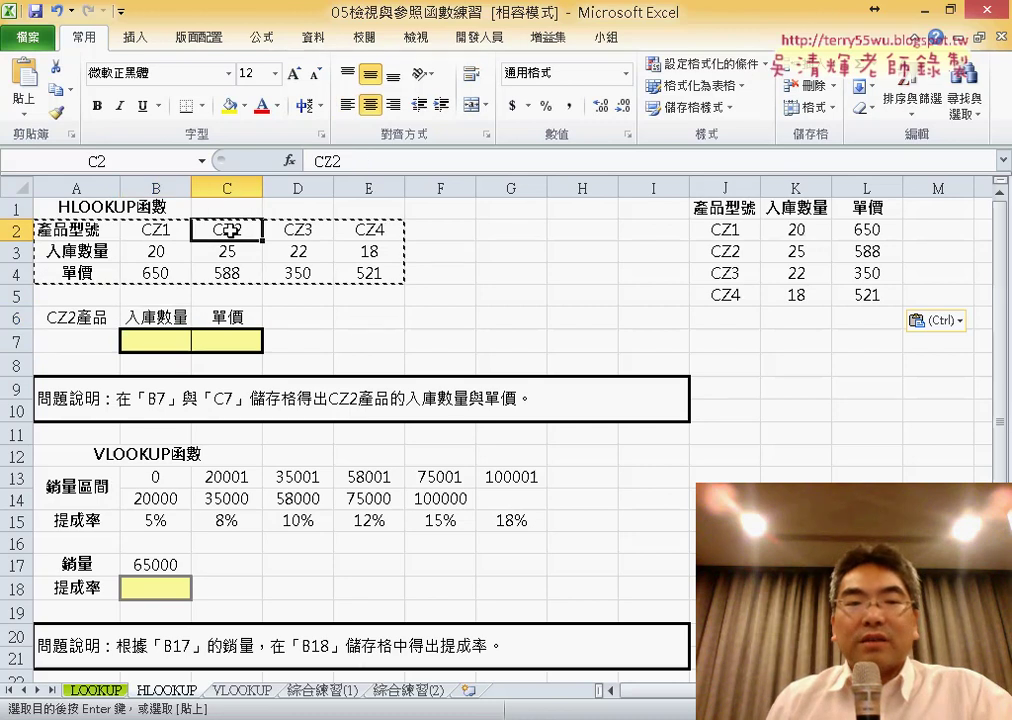
{"action": "left_click", "coordinate": [230, 255]}
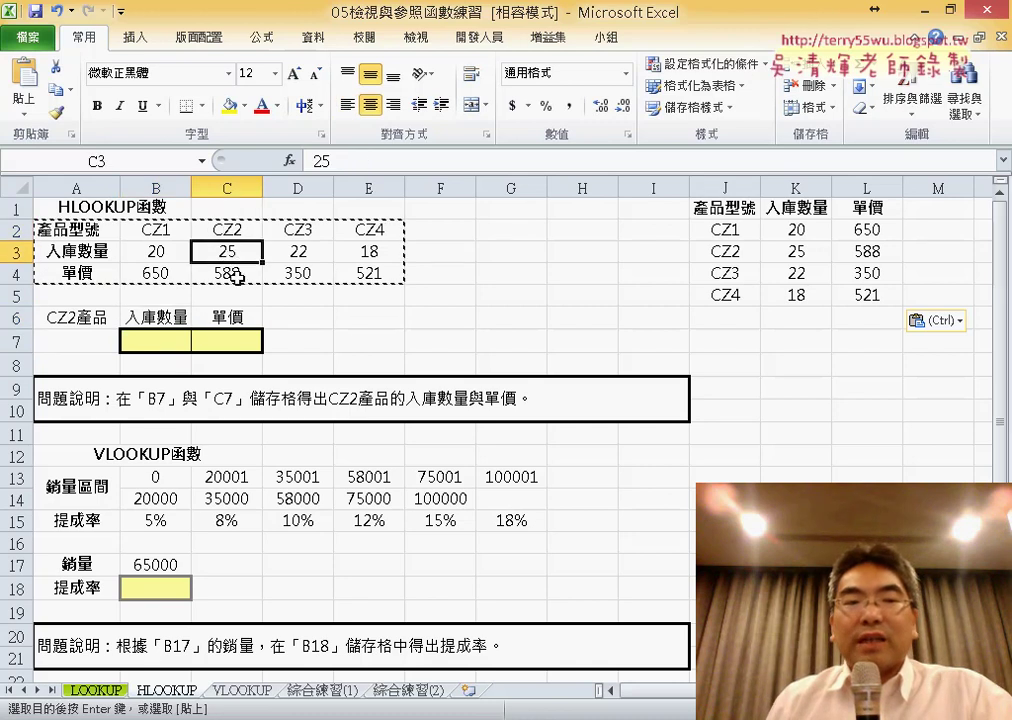
{"action": "left_click", "coordinate": [232, 275]}
{"action": "left_click", "coordinate": [156, 341]}
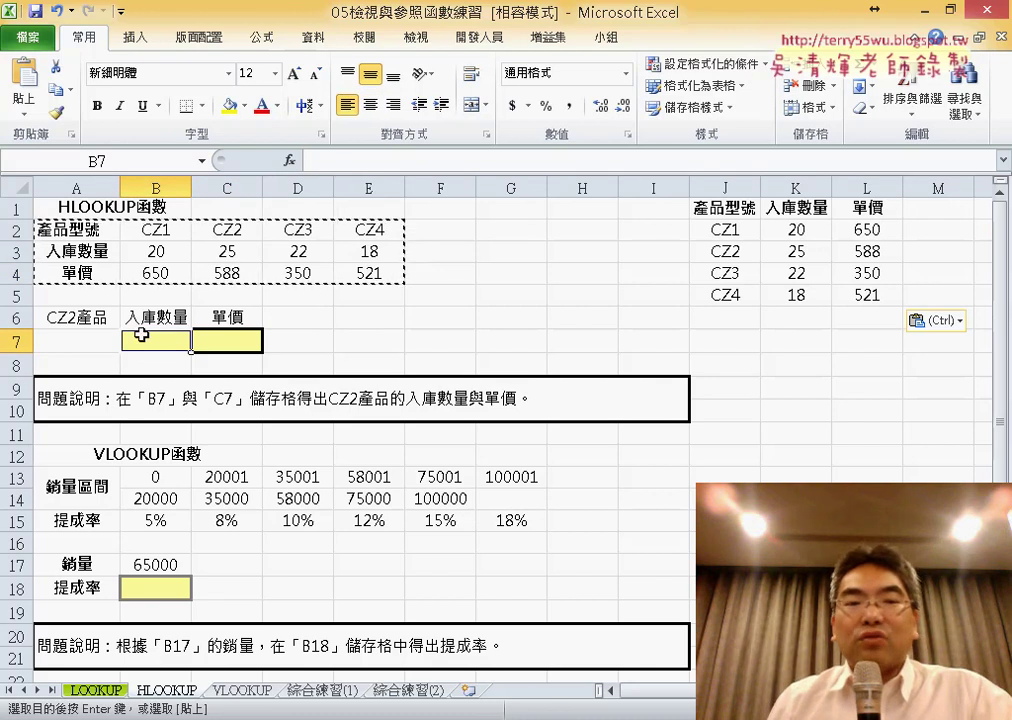
Insert the HLOOKUP function into B7 from the lookup and reference functions.
{"action": "left_click", "coordinate": [289, 160]}
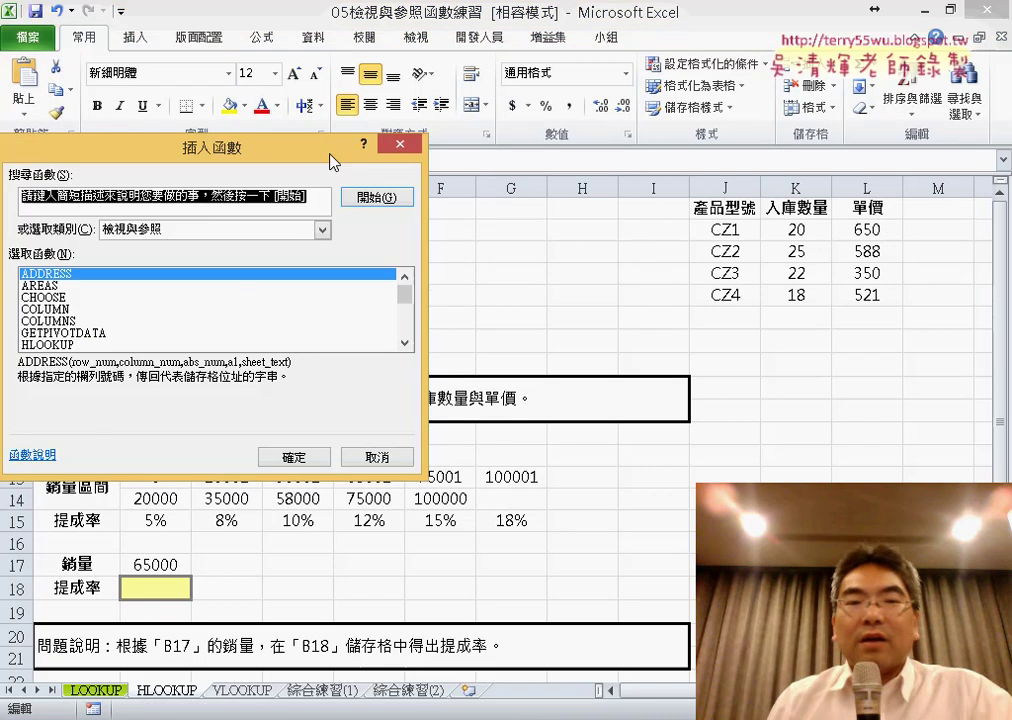
{"action": "left_click_drag", "start_coordinate": [333, 162], "coordinate": [750, 58]}
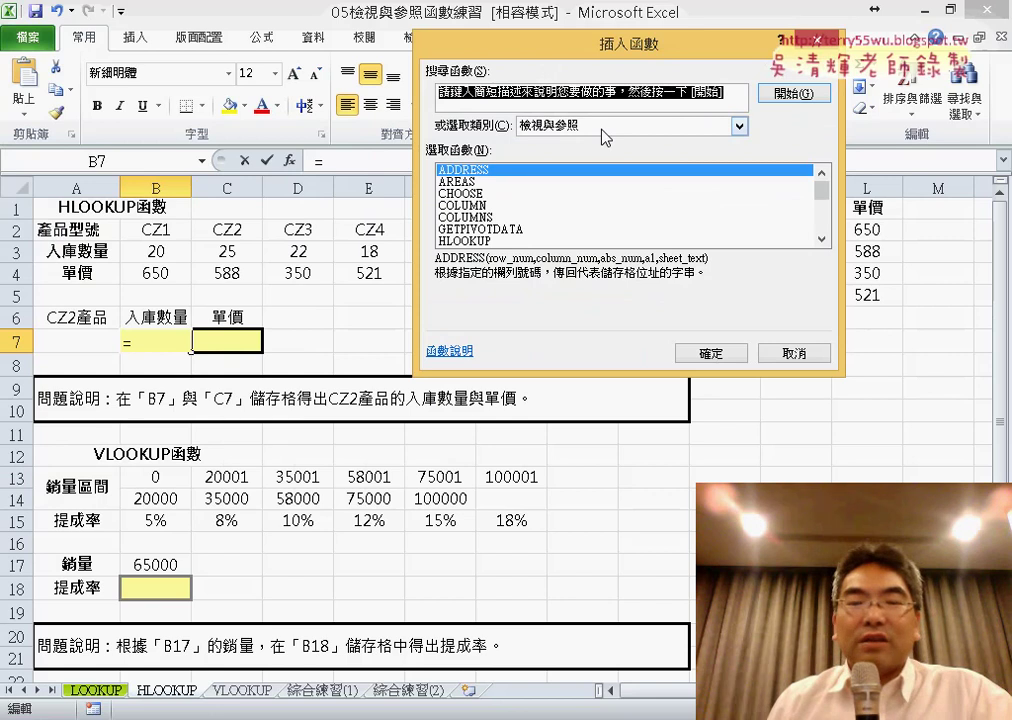
{"action": "left_click_drag", "start_coordinate": [821, 190], "coordinate": [827, 213]}
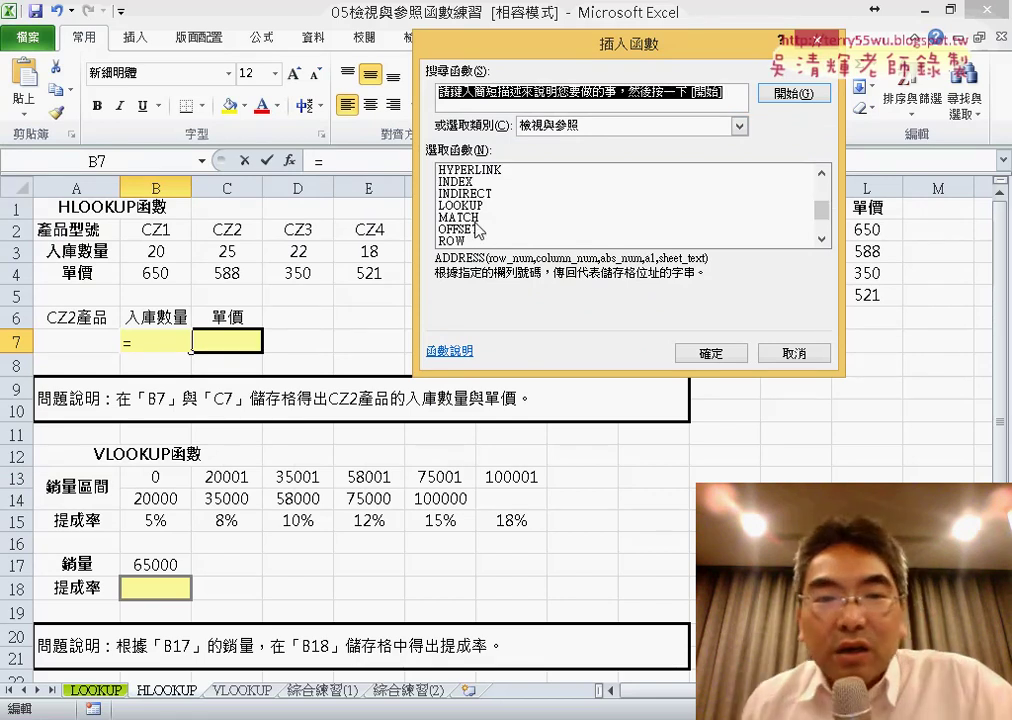
{"action": "double_click", "coordinate": [821, 172]}
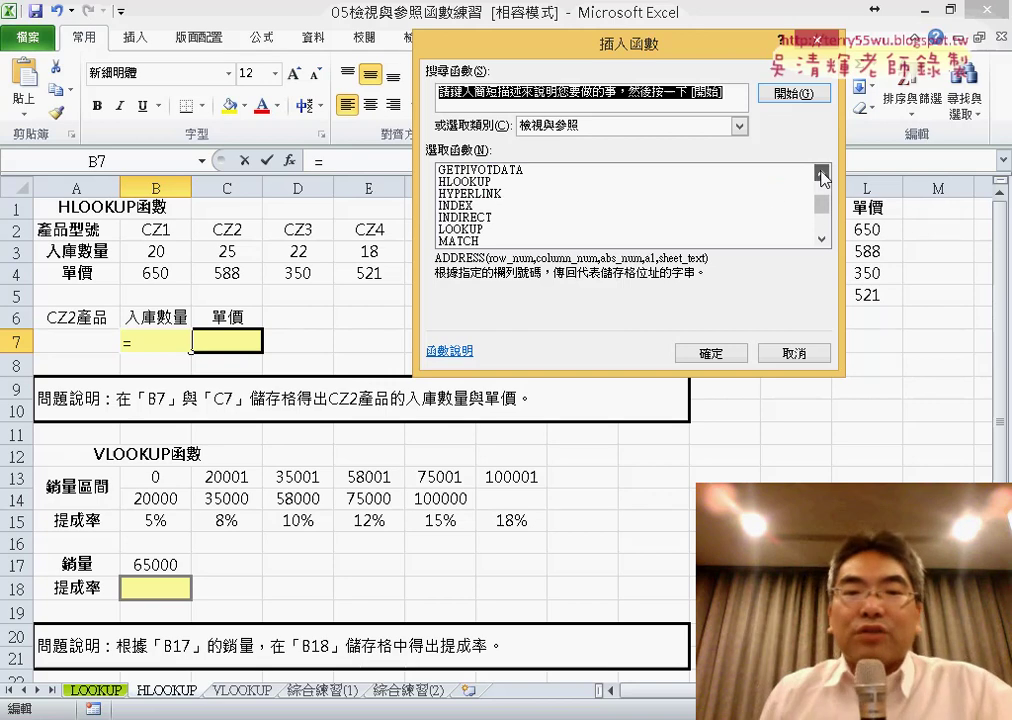
{"action": "left_click", "coordinate": [821, 172]}
{"action": "left_click", "coordinate": [470, 193]}
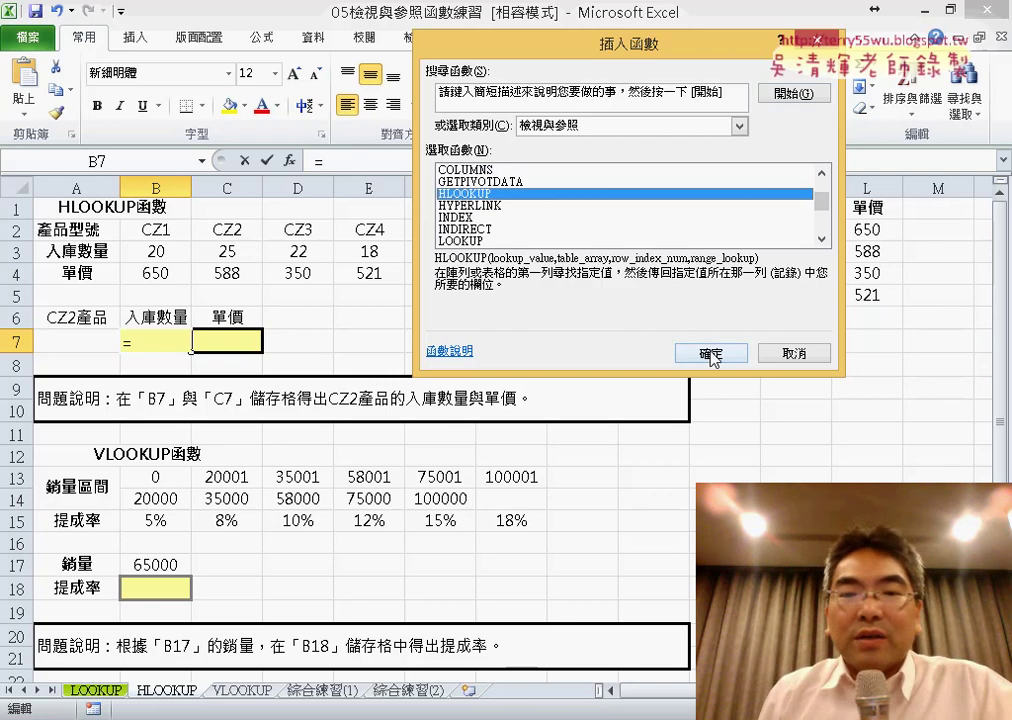
{"action": "left_click", "coordinate": [710, 354]}
{"action": "left_click_drag", "start_coordinate": [568, 80], "coordinate": [562, 302]}
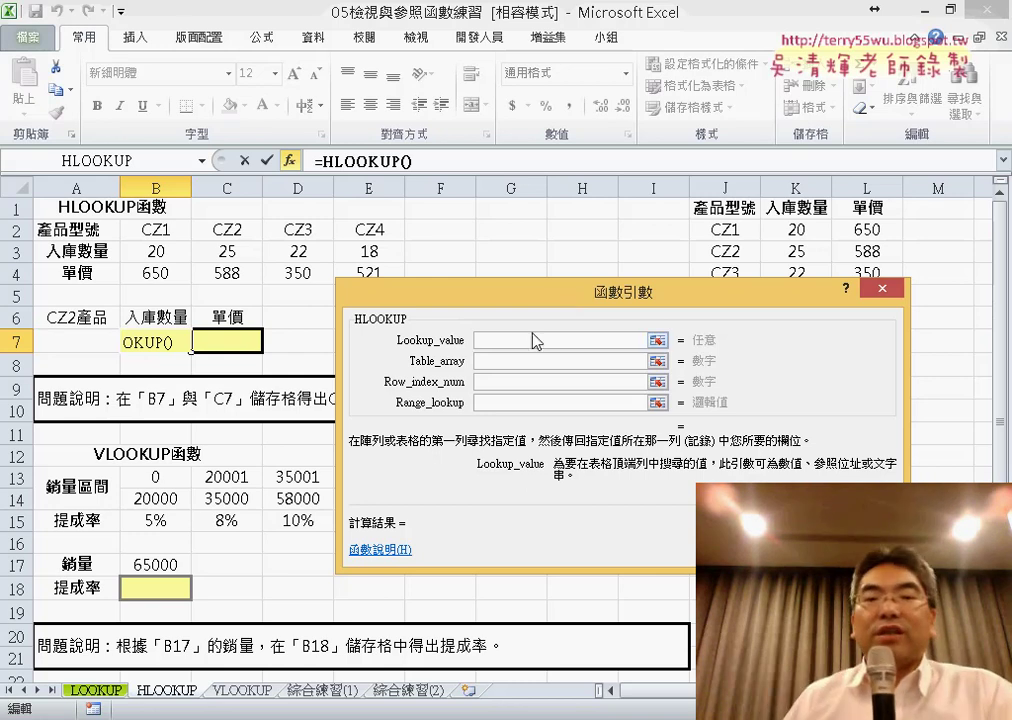
Set the HLOOKUP lookup value to "CZ2" in quotes, replacing the A6 reference.
{"action": "left_click", "coordinate": [90, 320]}
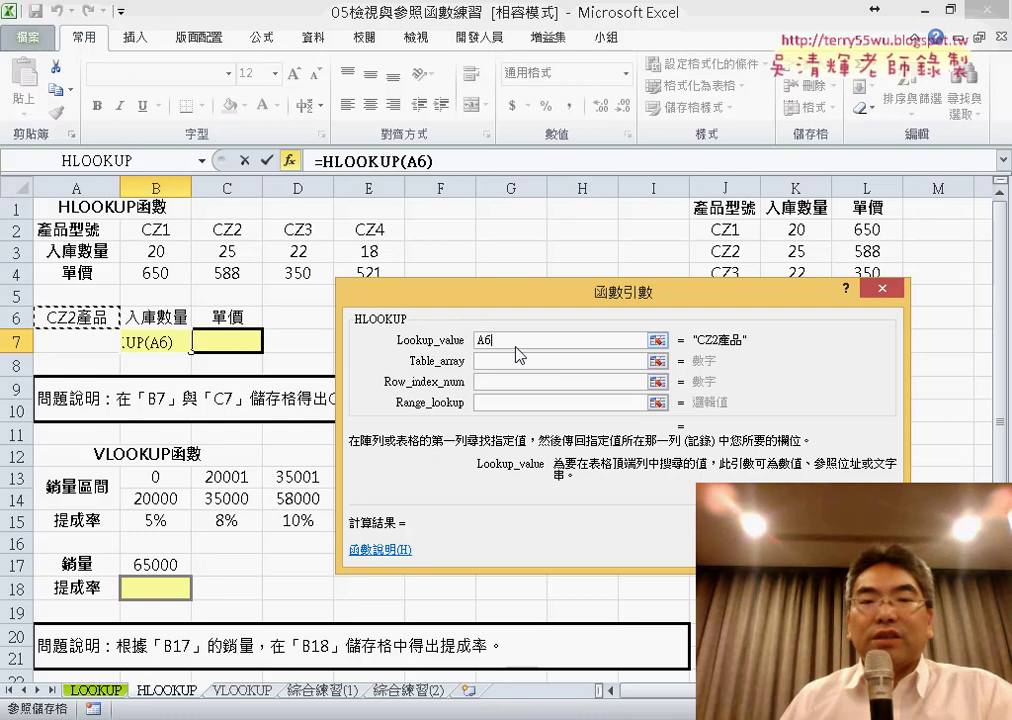
{"action": "left_click_drag", "start_coordinate": [508, 340], "coordinate": [432, 343]}
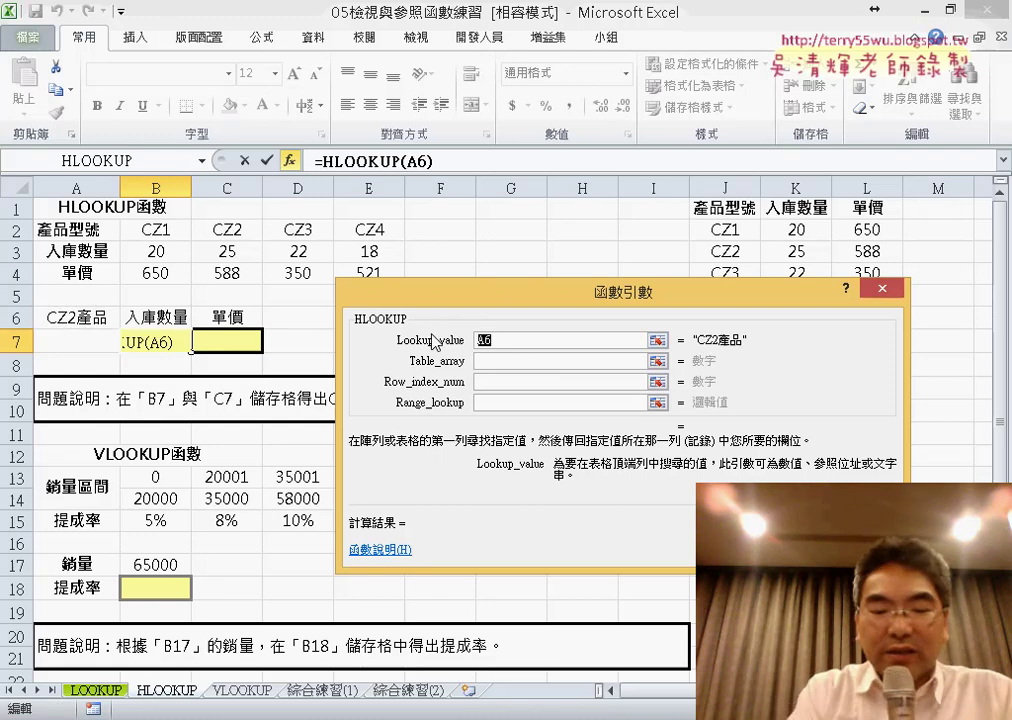
{"action": "type", "text": "CZ"}
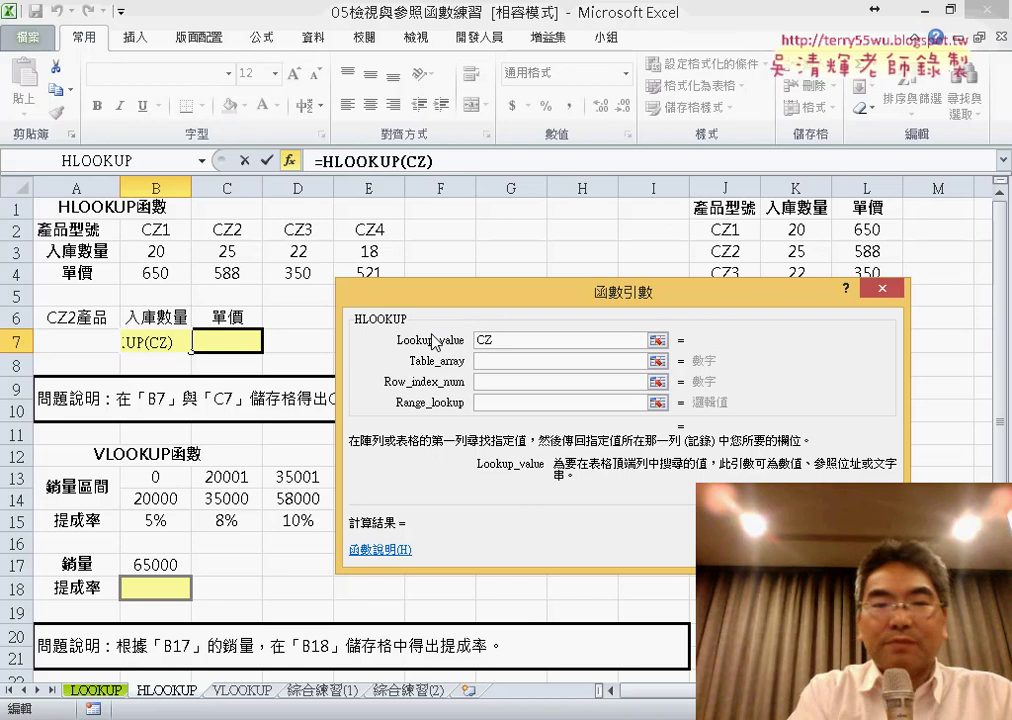
{"action": "type", "text": "\"CZ2"}
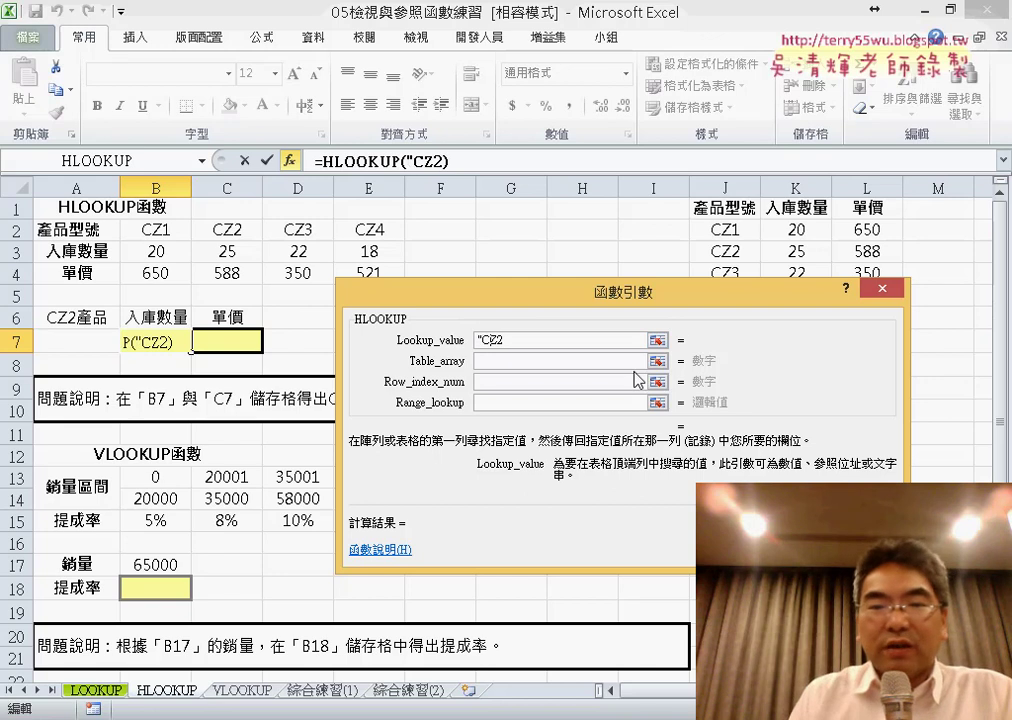
{"action": "type", "text": "\""}
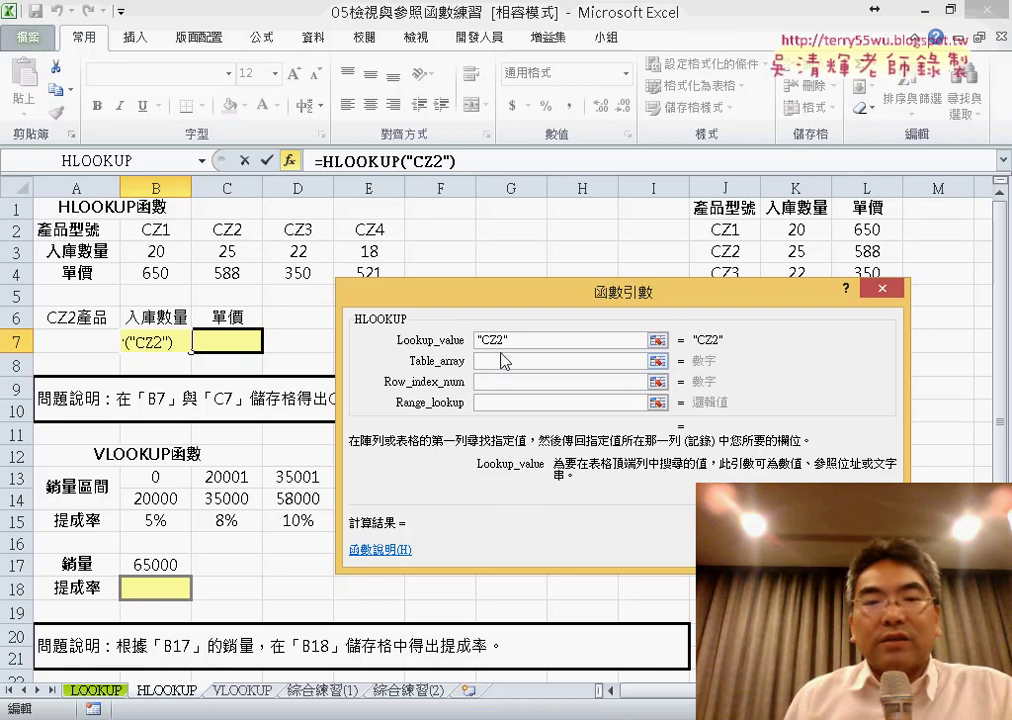
{"action": "left_click", "coordinate": [499, 365]}
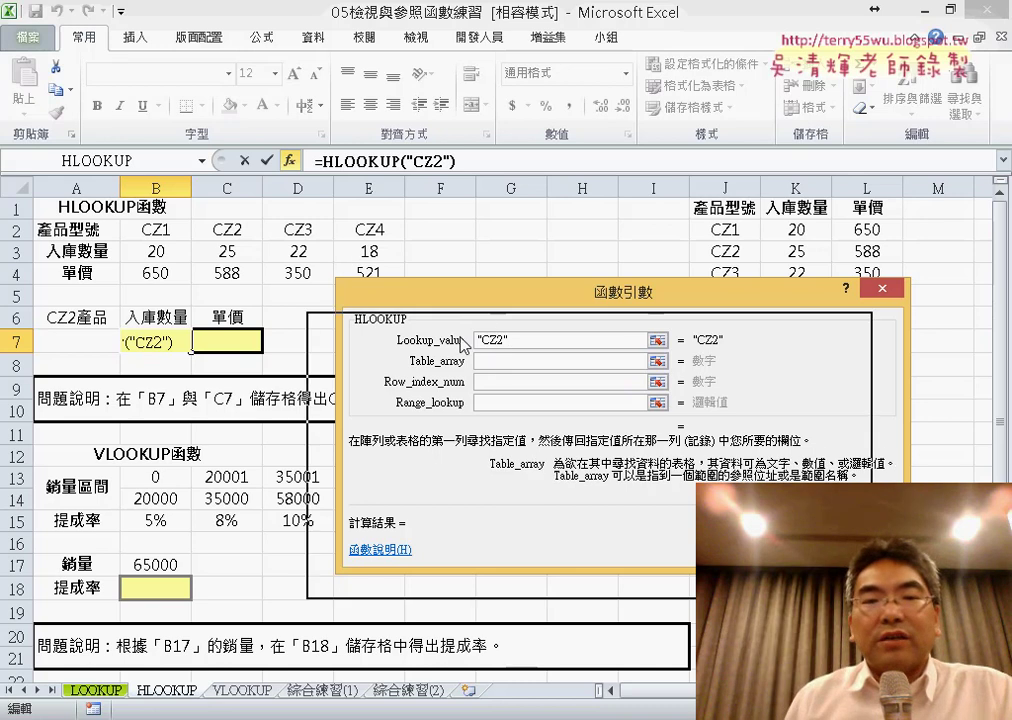
{"action": "left_click_drag", "start_coordinate": [507, 317], "coordinate": [427, 349]}
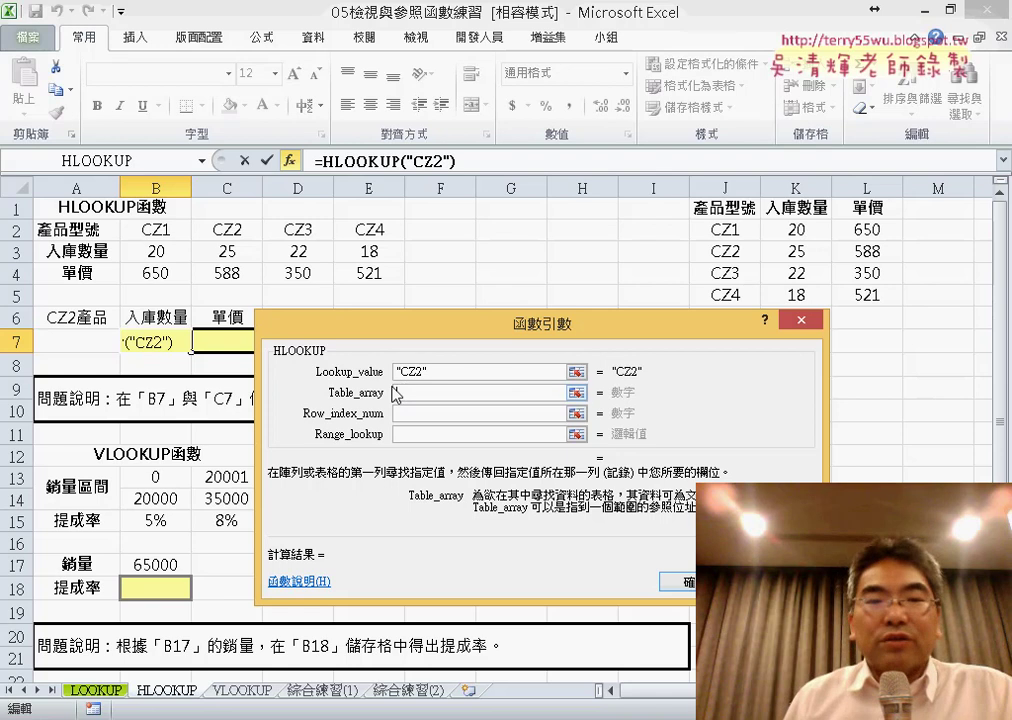
Finish B7's HLOOKUP with table B2:E4, row index 2 and range lookup 0.
{"action": "left_click_drag", "start_coordinate": [152, 229], "coordinate": [358, 279]}
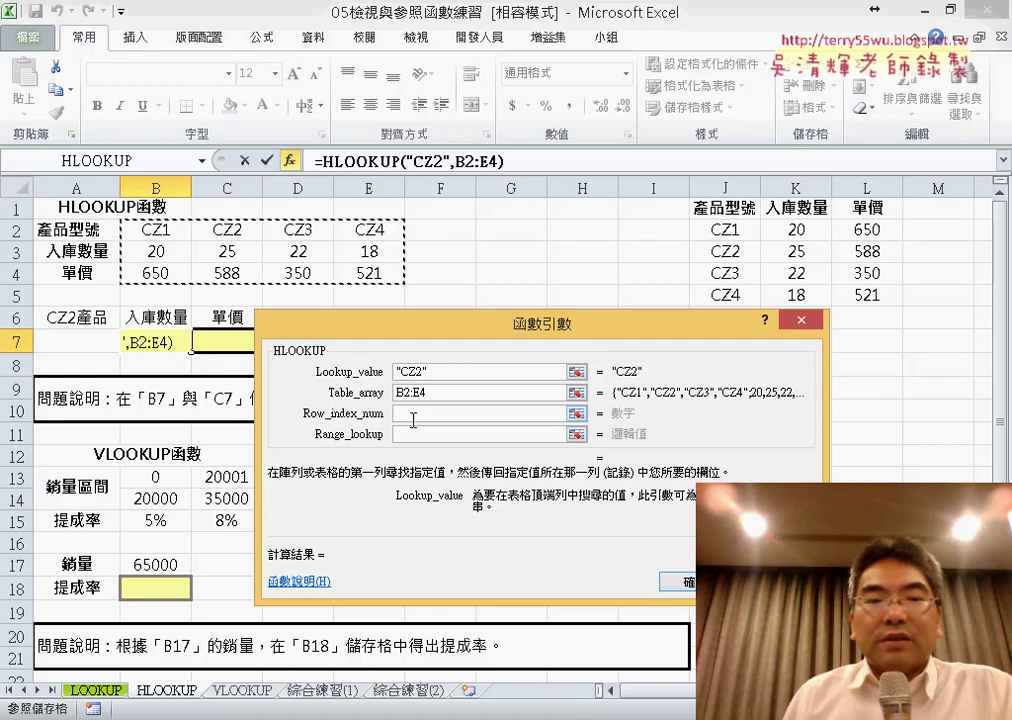
{"action": "left_click", "coordinate": [416, 413]}
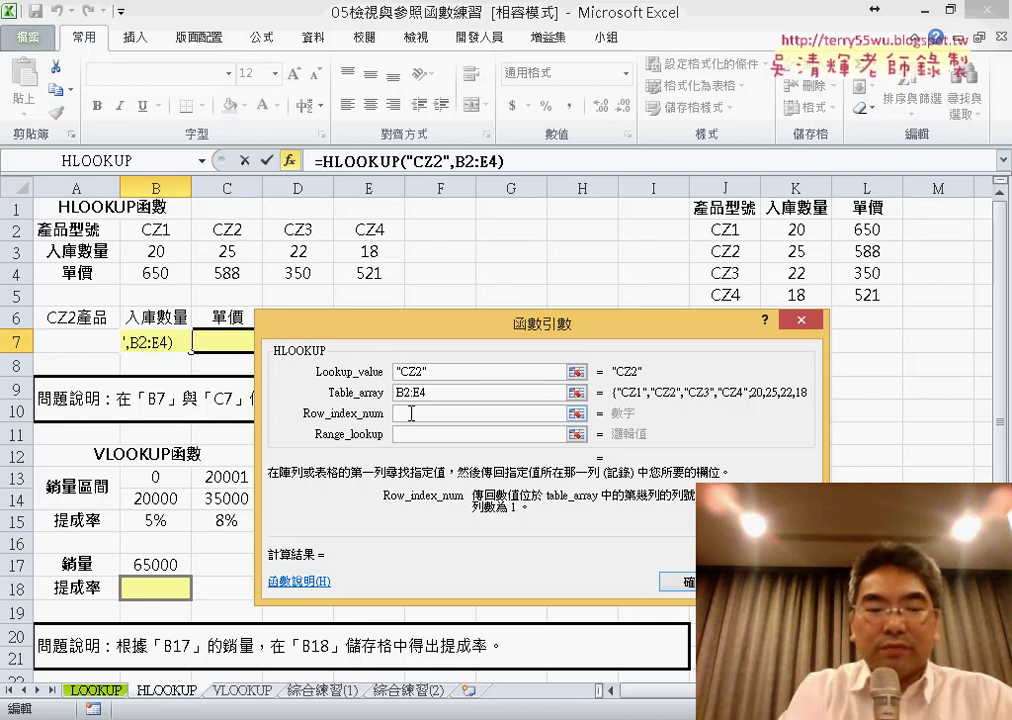
{"action": "type", "text": "2"}
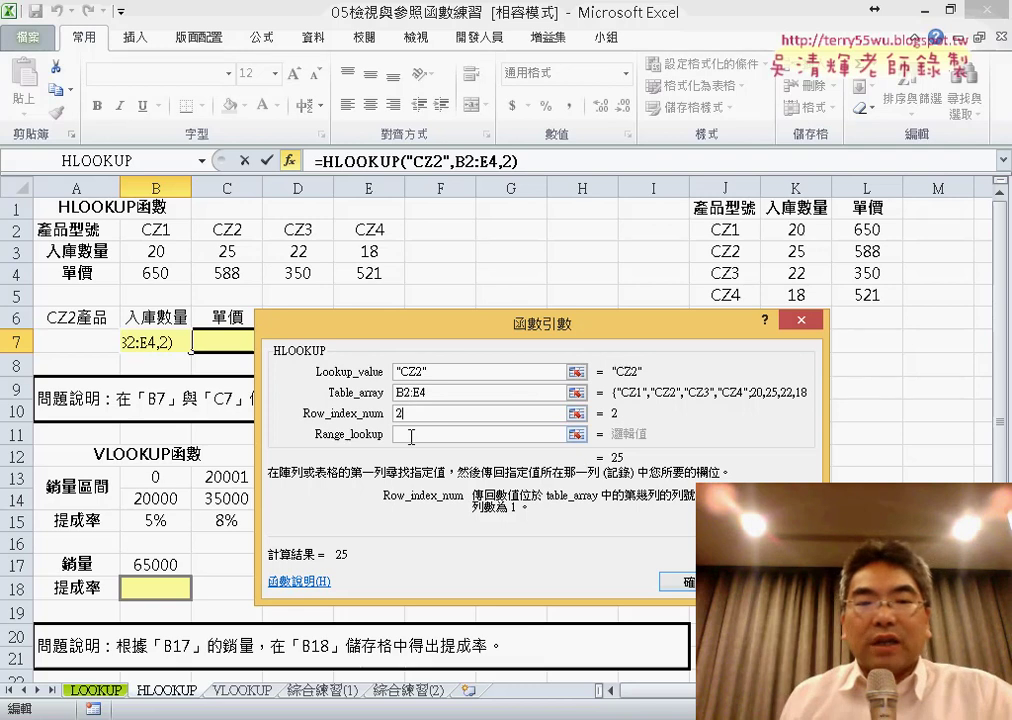
{"action": "left_click", "coordinate": [411, 435]}
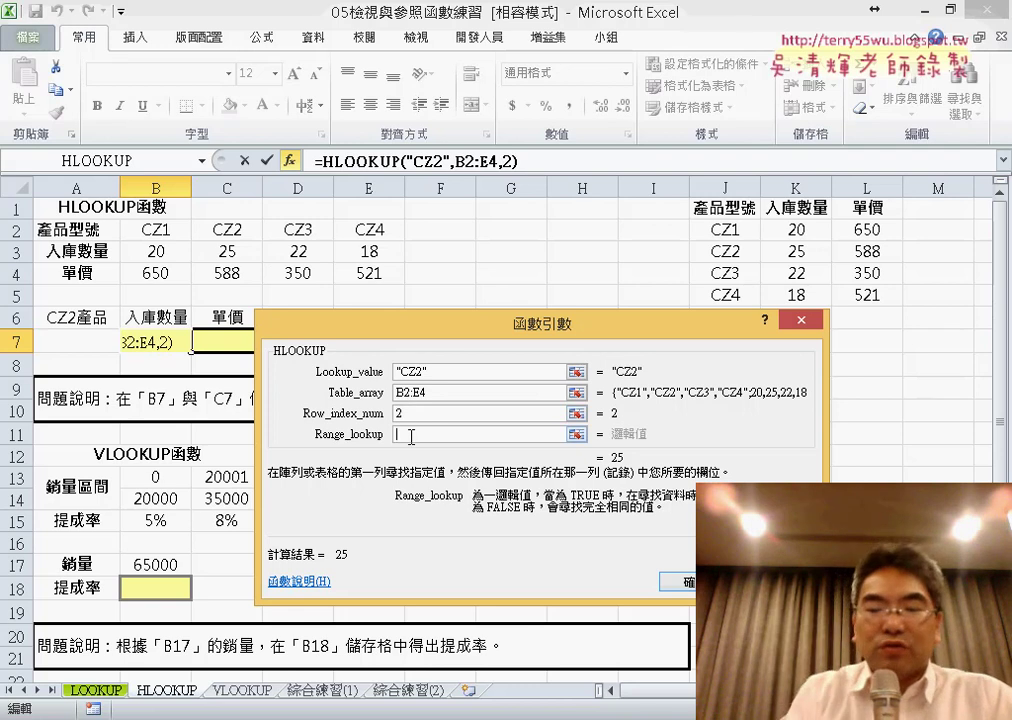
{"action": "type", "text": "0"}
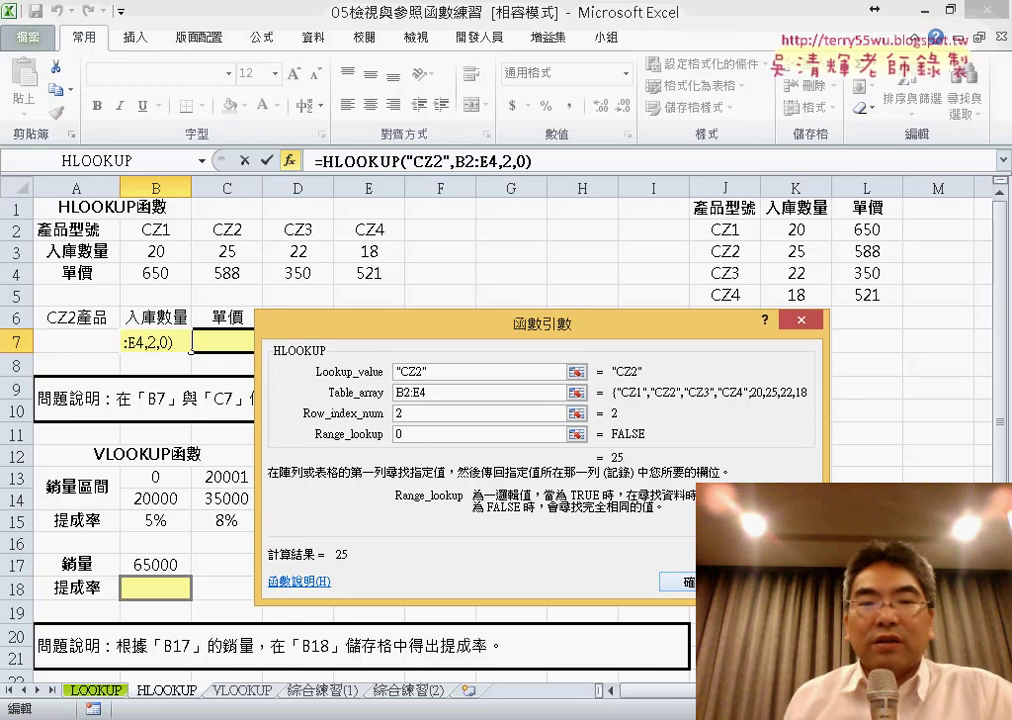
{"action": "left_click_drag", "start_coordinate": [365, 324], "coordinate": [453, 215]}
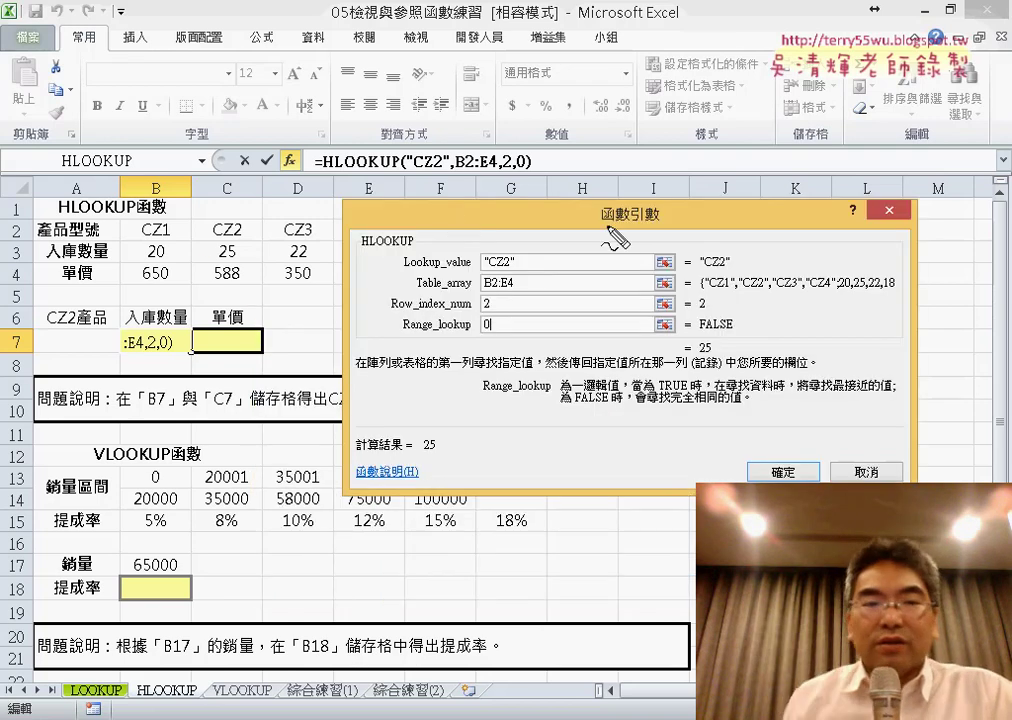
{"action": "mouse_move", "coordinate": [214, 247]}
{"action": "left_mouse_down"}
{"action": "mouse_move", "coordinate": [158, 318]}
{"action": "mouse_move", "coordinate": [178, 343]}
{"action": "left_mouse_up"}
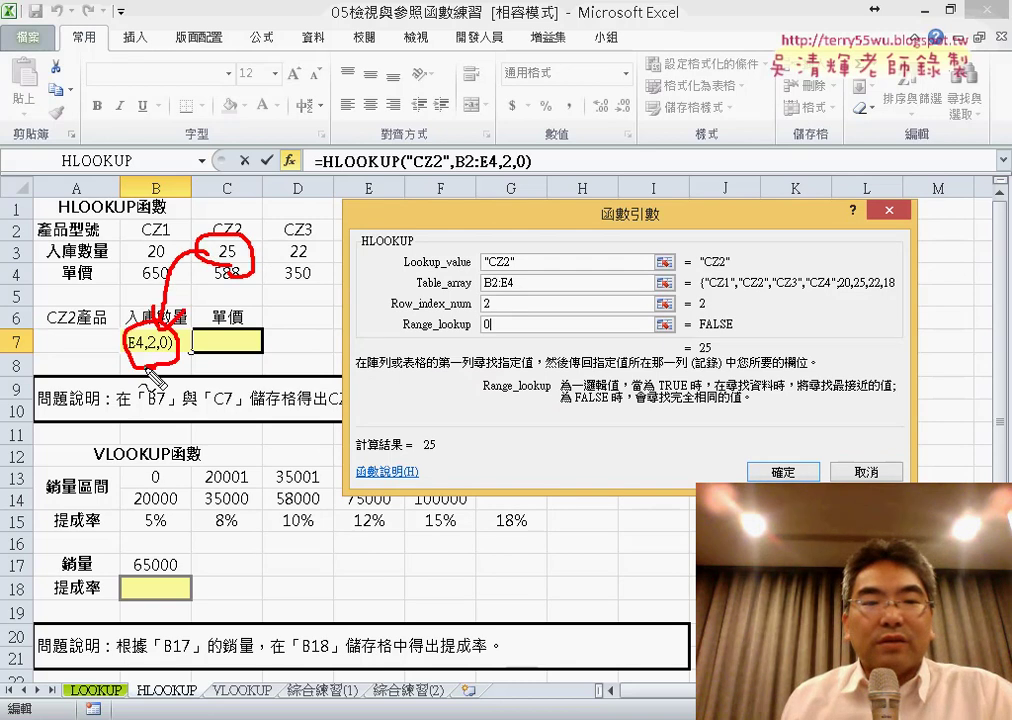
{"action": "key", "text": "Escape"}
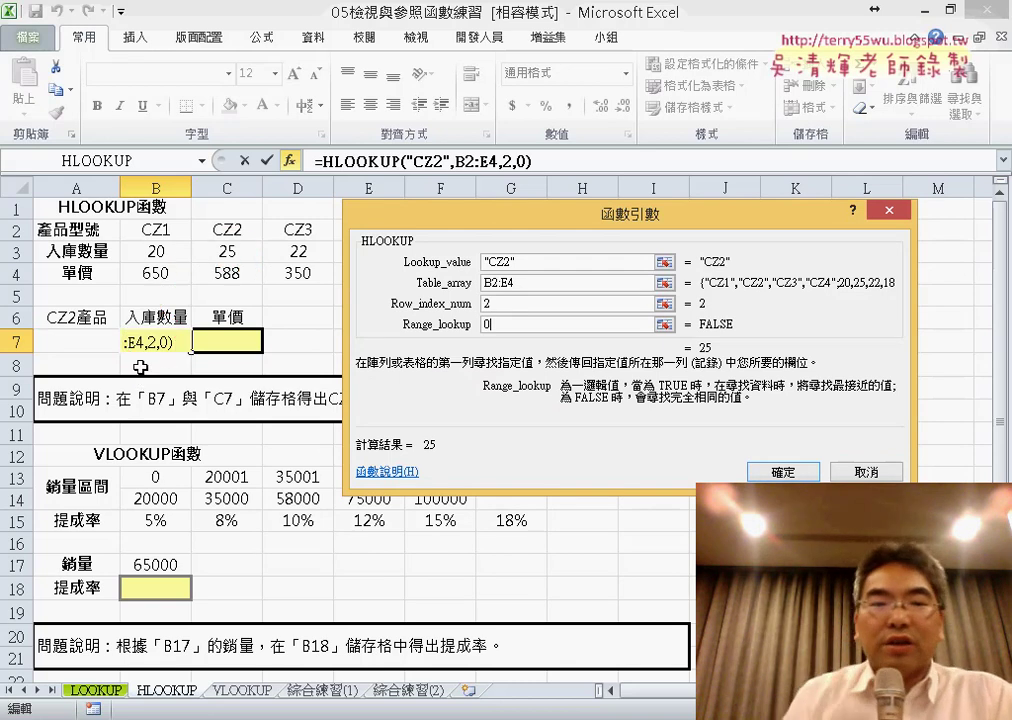
{"action": "left_click", "coordinate": [784, 471]}
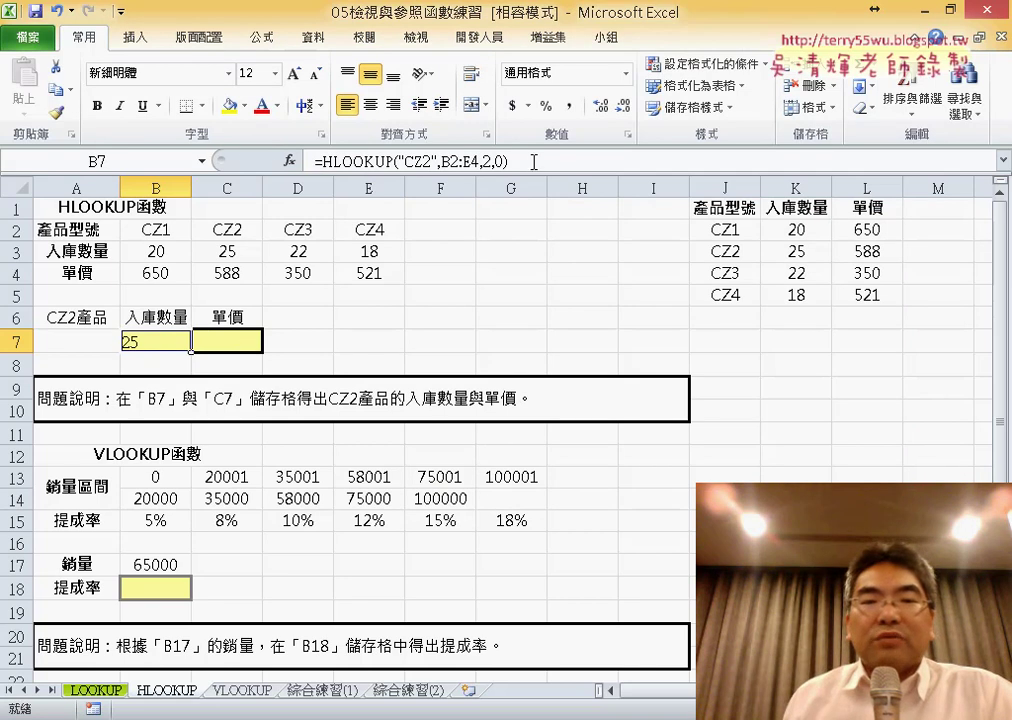
Copy B7's formula into C7 and change its row index to 3 for price 588.
{"action": "left_click_drag", "start_coordinate": [534, 161], "coordinate": [297, 165]}
{"action": "right_click", "coordinate": [384, 155]}
{"action": "left_click", "coordinate": [430, 192]}
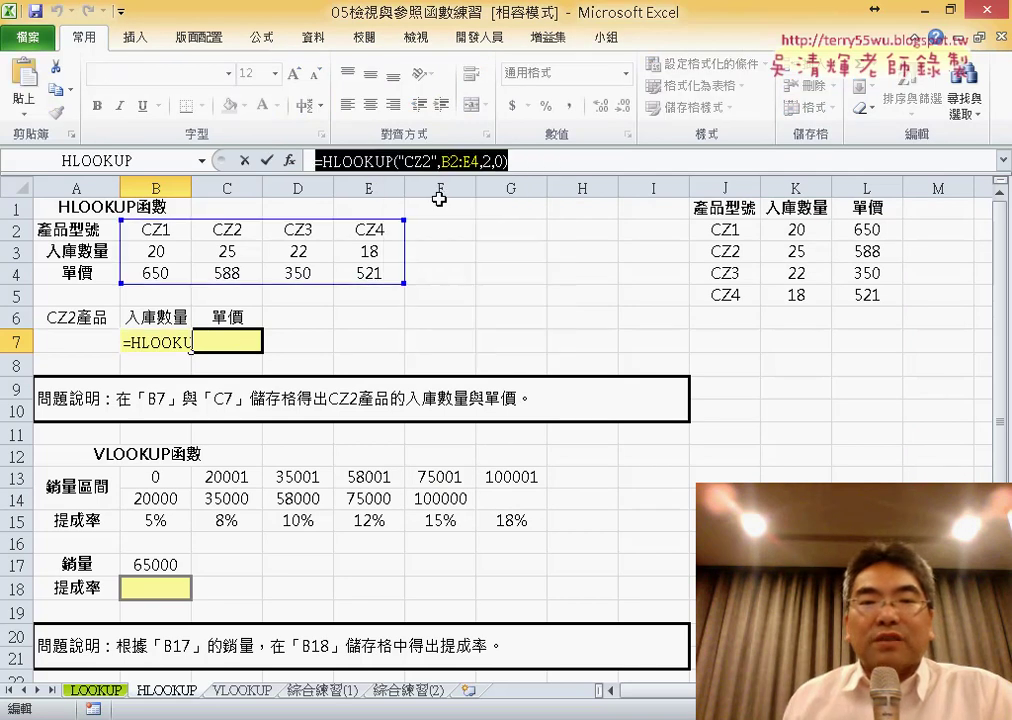
{"action": "left_click", "coordinate": [244, 160]}
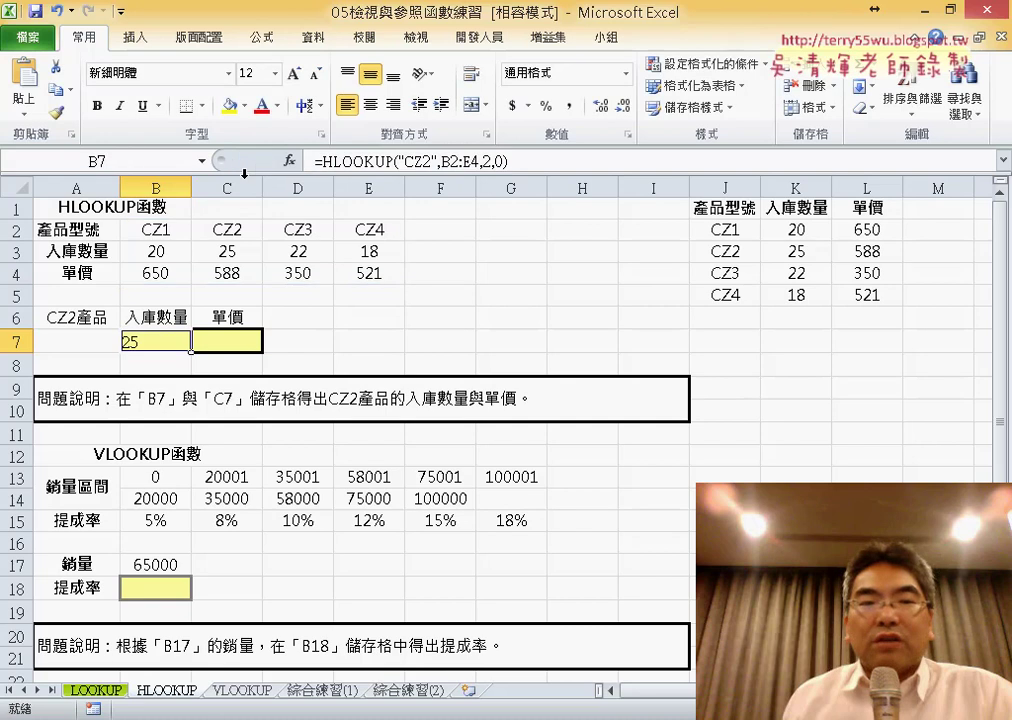
{"action": "left_click", "coordinate": [222, 342]}
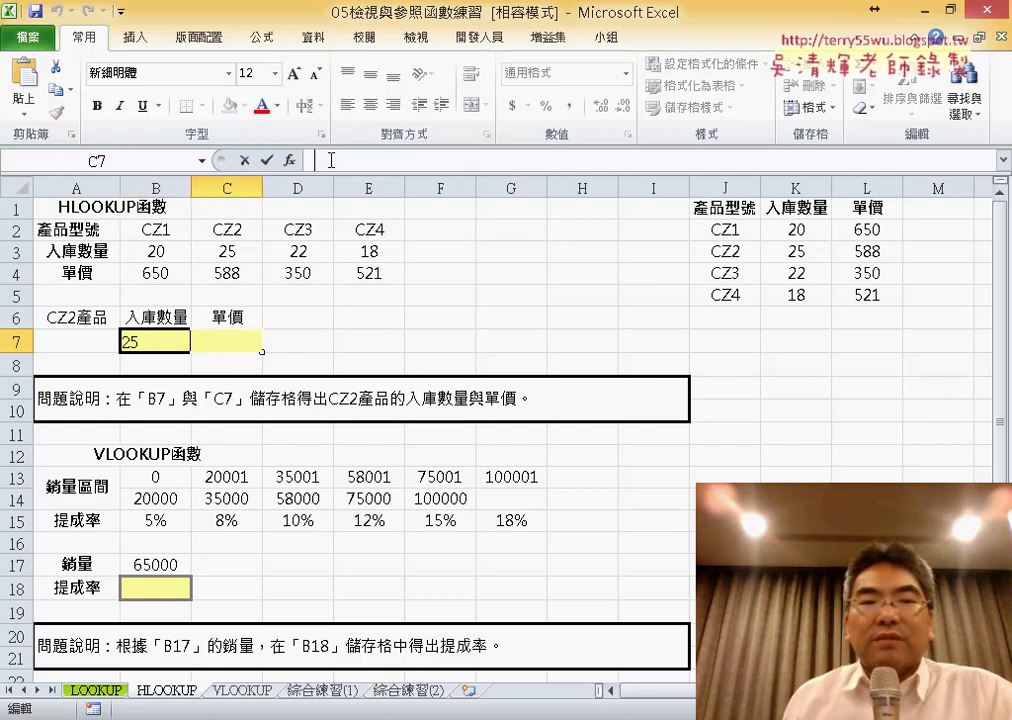
{"action": "right_click", "coordinate": [459, 160]}
{"action": "left_click", "coordinate": [500, 243]}
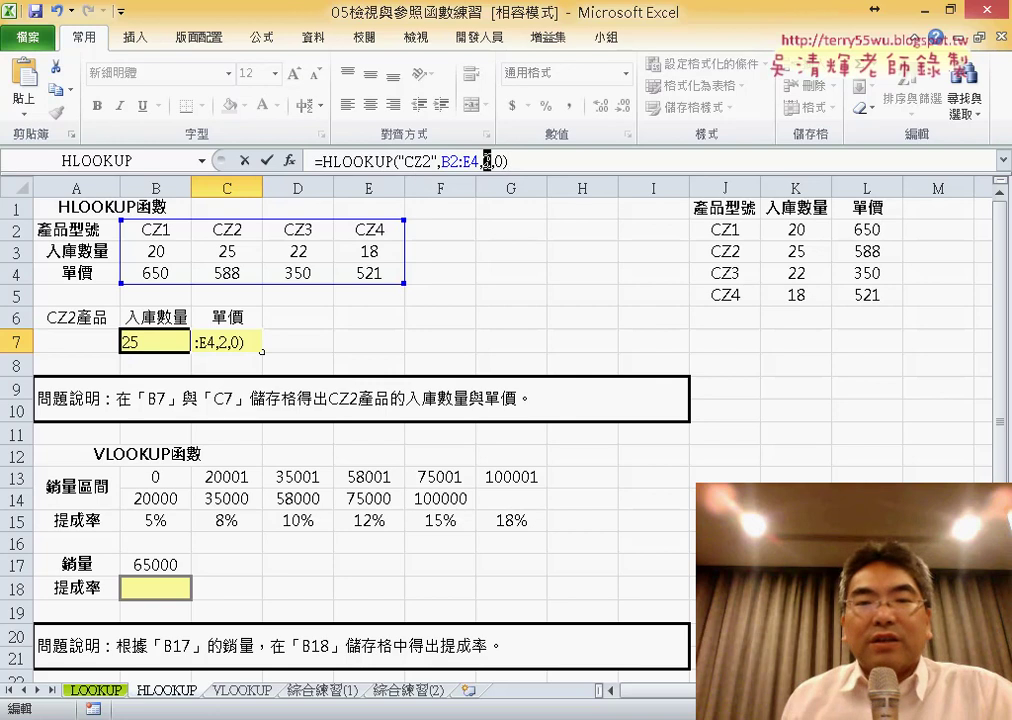
{"action": "double_click", "coordinate": [487, 160]}
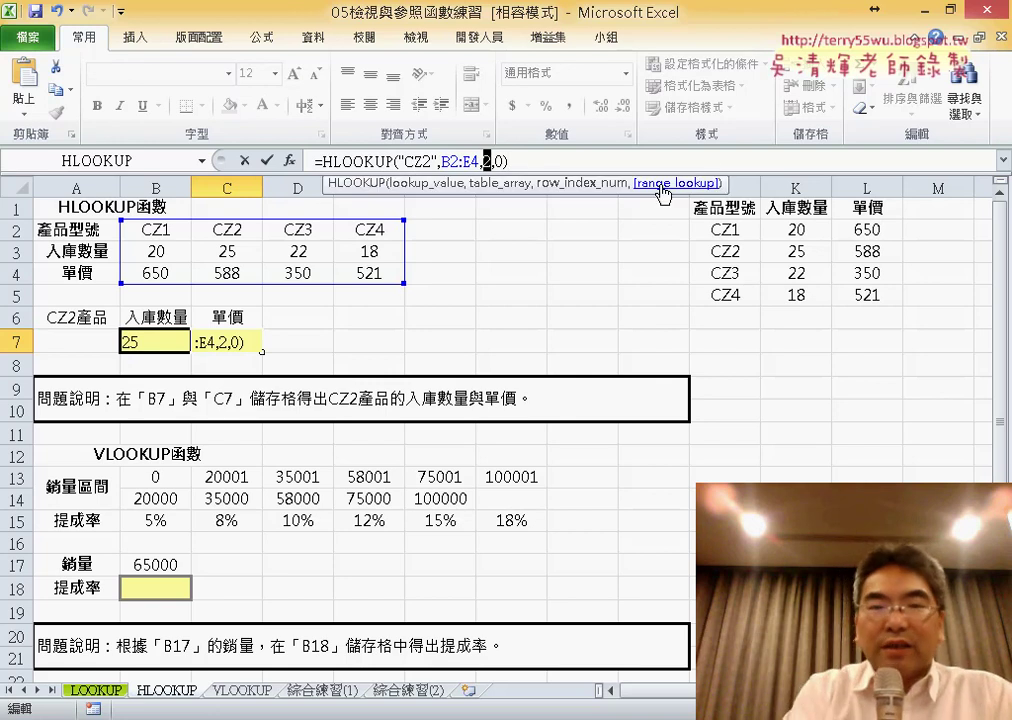
{"action": "type", "text": "3"}
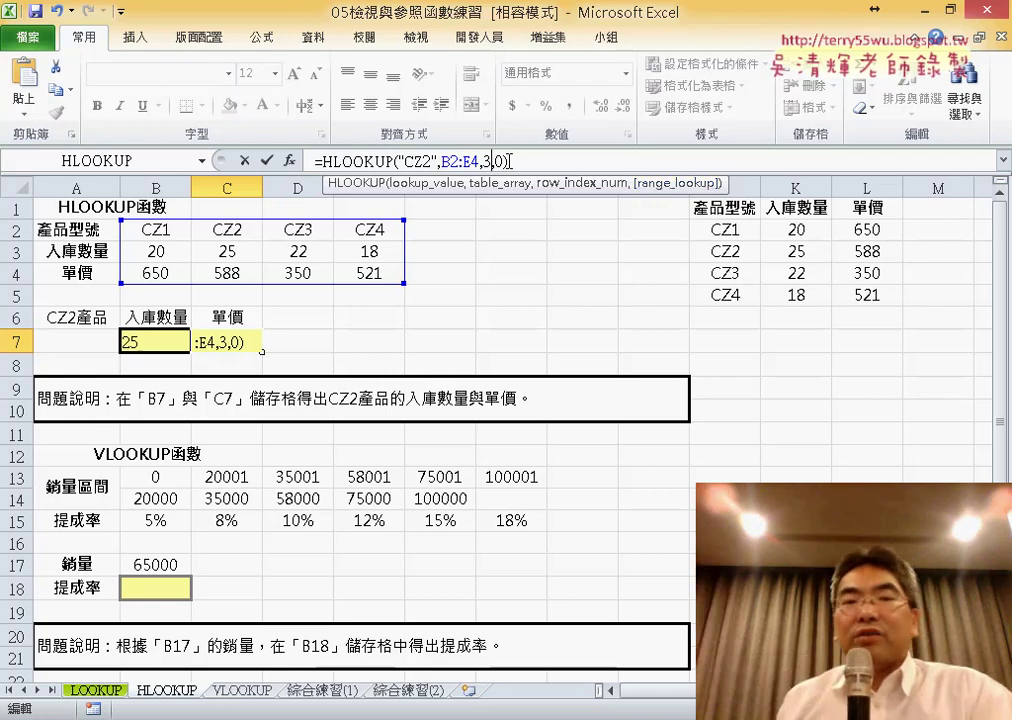
{"action": "left_click", "coordinate": [268, 162]}
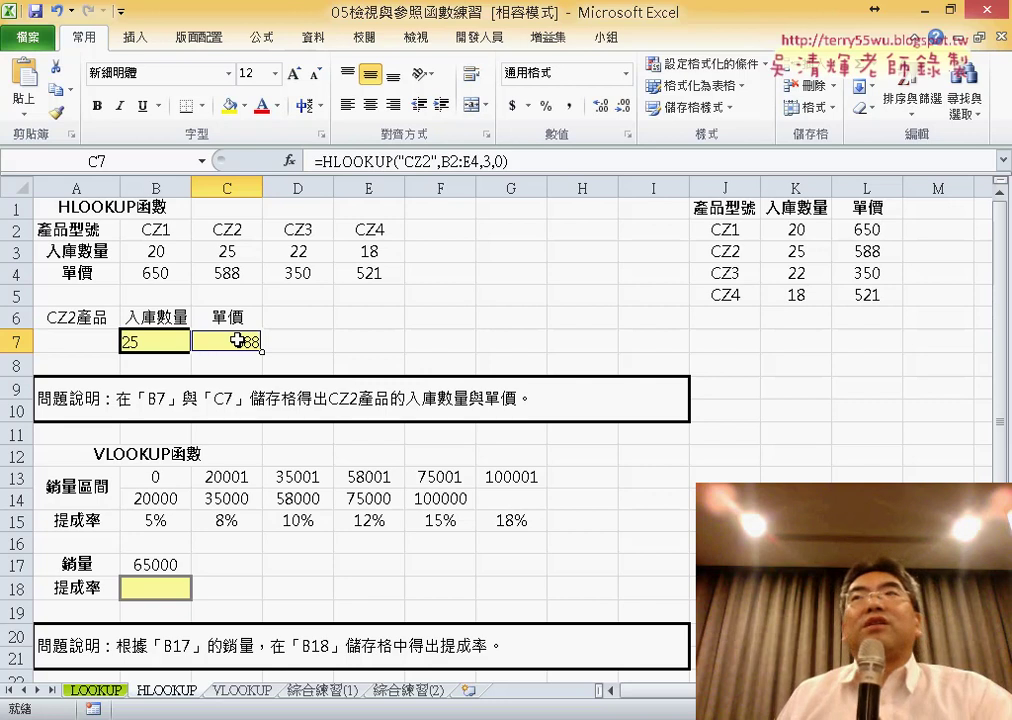
Recheck B7's row index argument, leave it unchanged, and start a function in B8.
{"action": "left_click", "coordinate": [137, 342]}
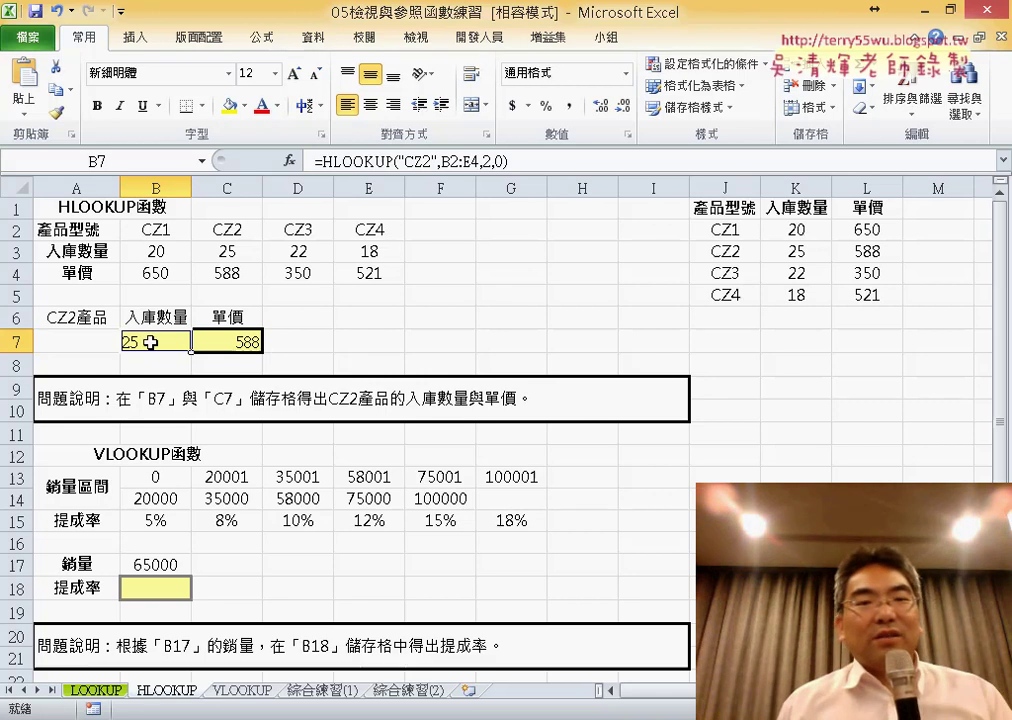
{"action": "double_click", "coordinate": [486, 160]}
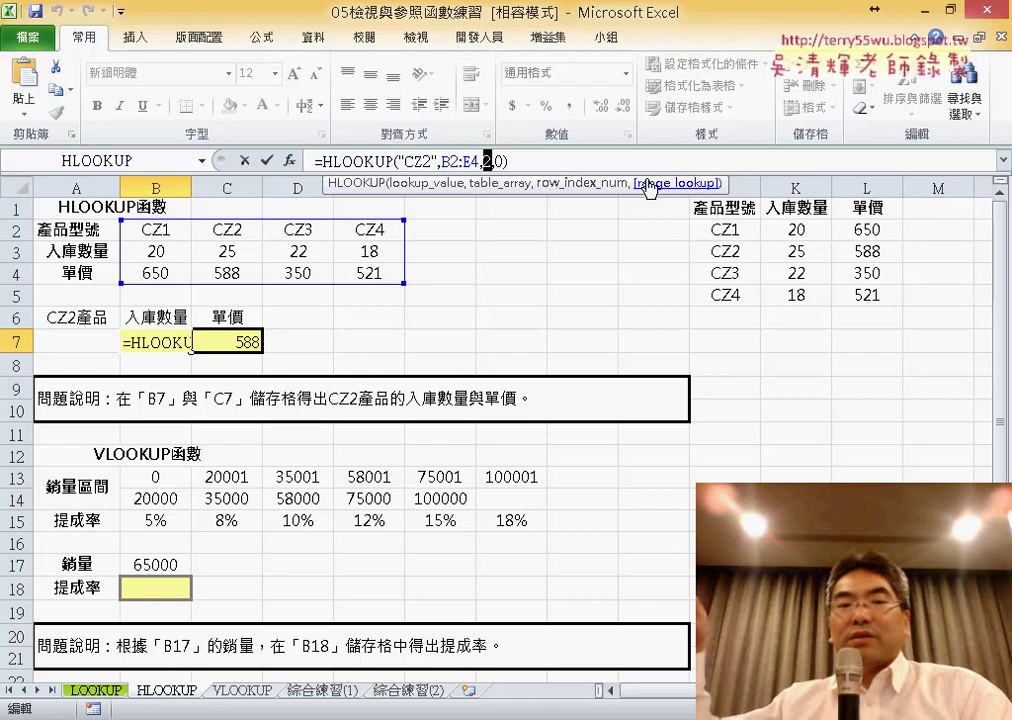
{"action": "left_click", "coordinate": [266, 160]}
{"action": "left_click", "coordinate": [147, 363]}
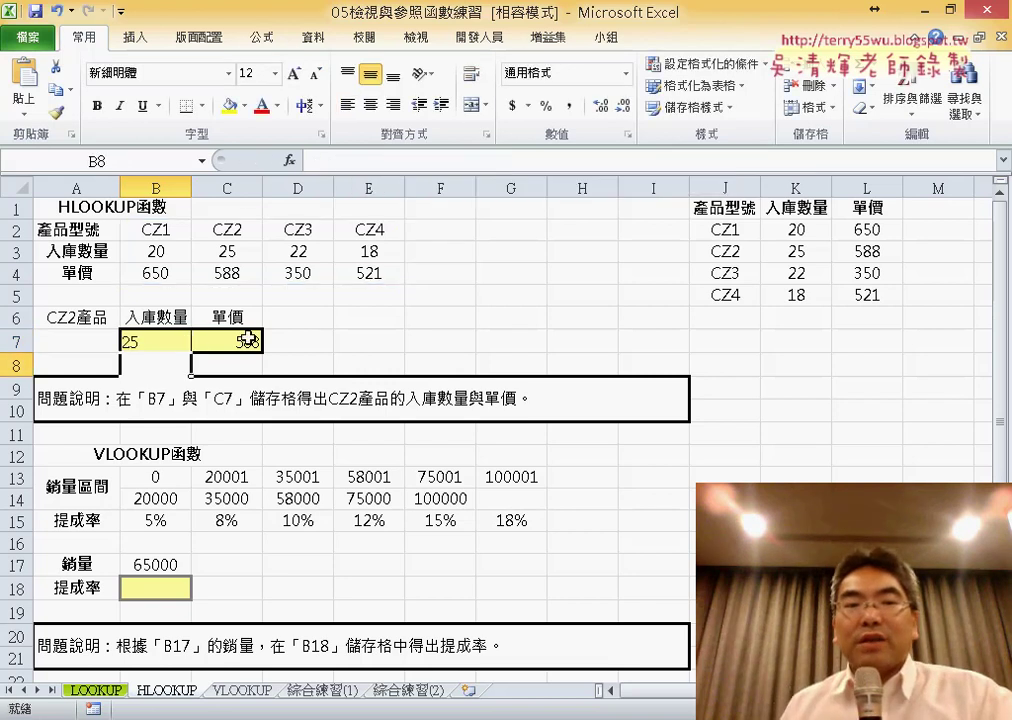
{"action": "left_click", "coordinate": [291, 162]}
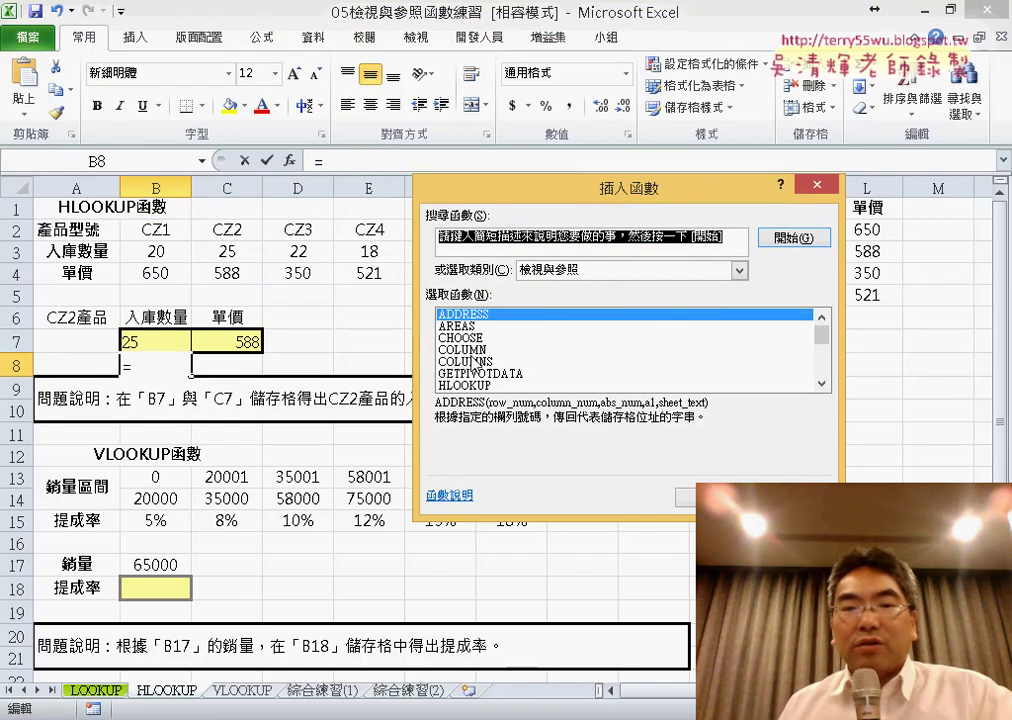
Insert =COLUMN() in B8 and fill it across to I8.
{"action": "left_click", "coordinate": [495, 353]}
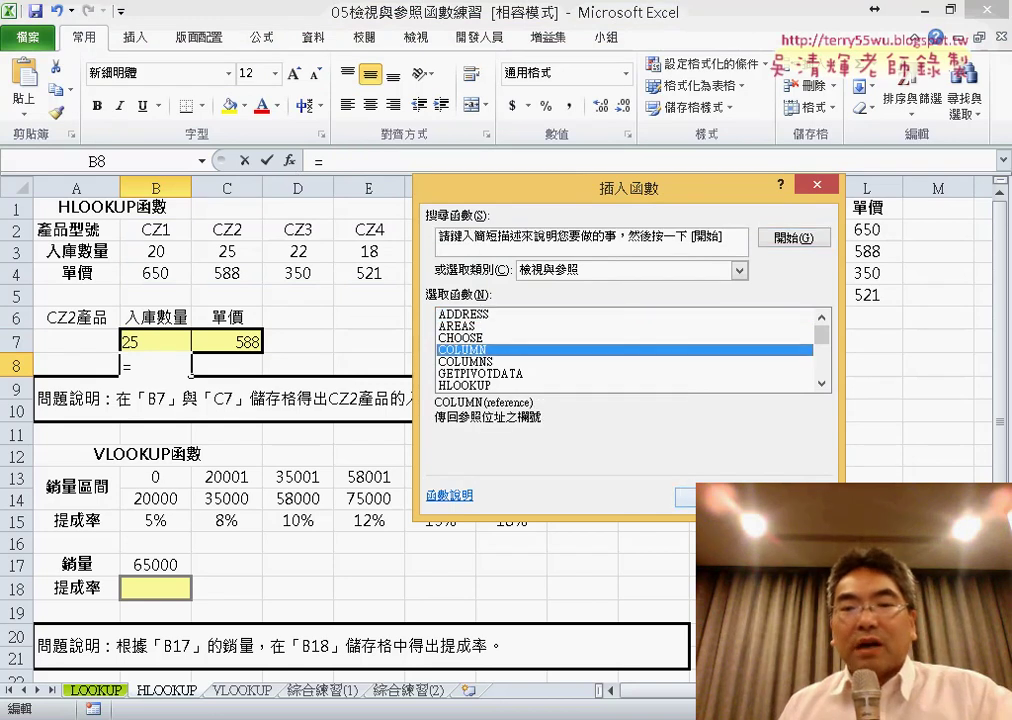
{"action": "key", "text": "Return"}
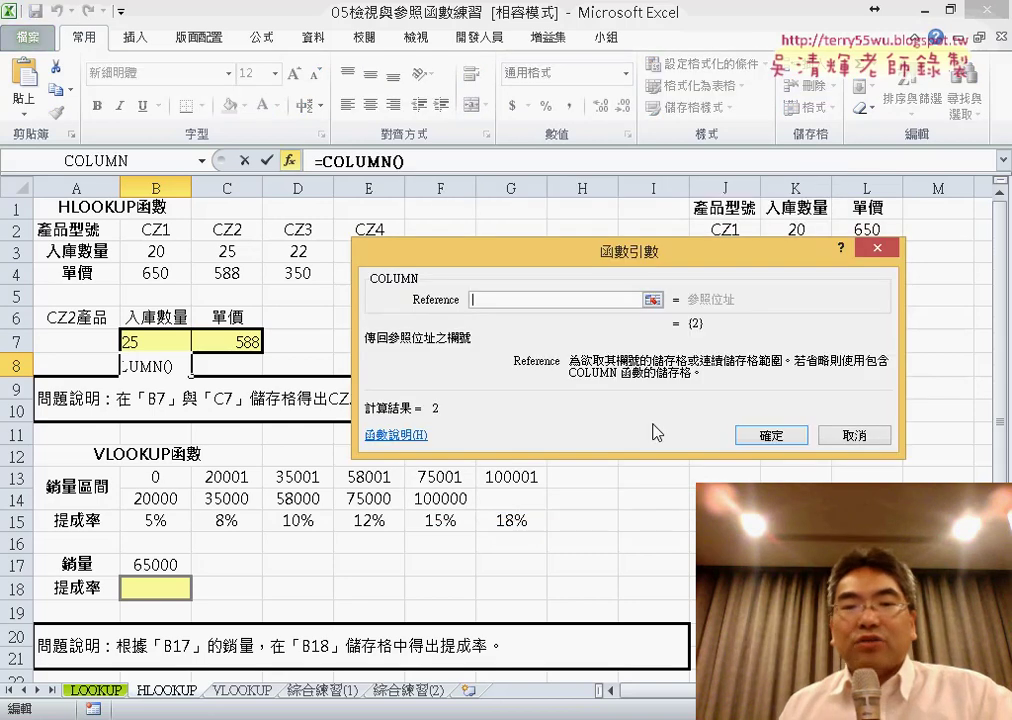
{"action": "left_click", "coordinate": [768, 438]}
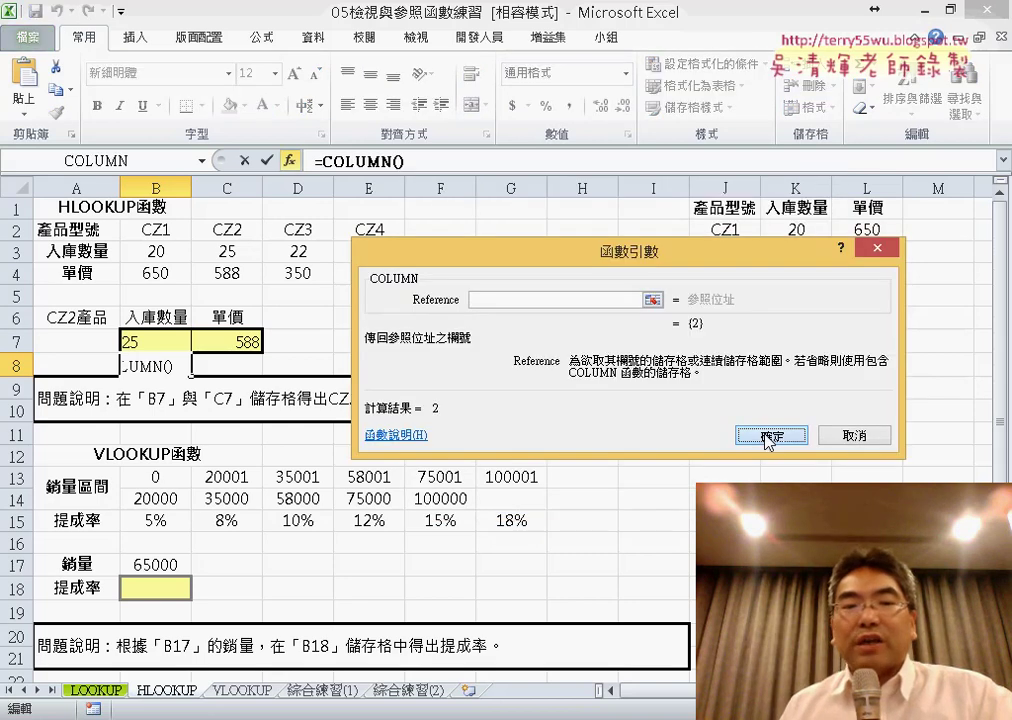
{"action": "left_click_drag", "start_coordinate": [193, 375], "coordinate": [248, 380]}
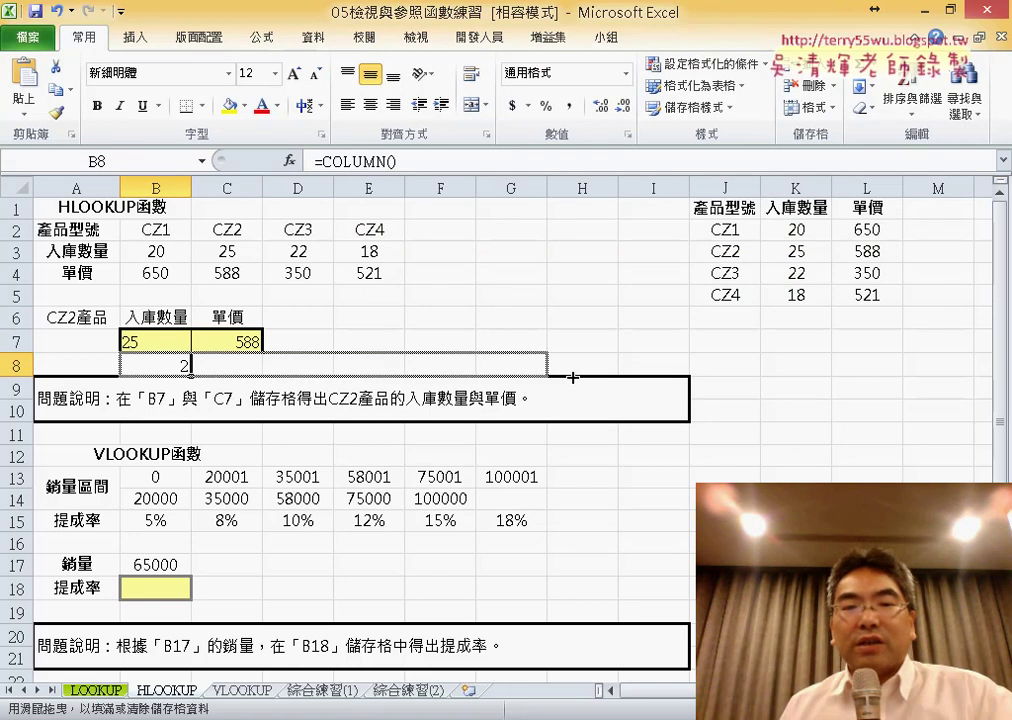
{"action": "left_click_drag", "start_coordinate": [269, 380], "coordinate": [673, 377]}
Check the column numbers 2 to 9 shown across row 8.
{"action": "left_click", "coordinate": [173, 365]}
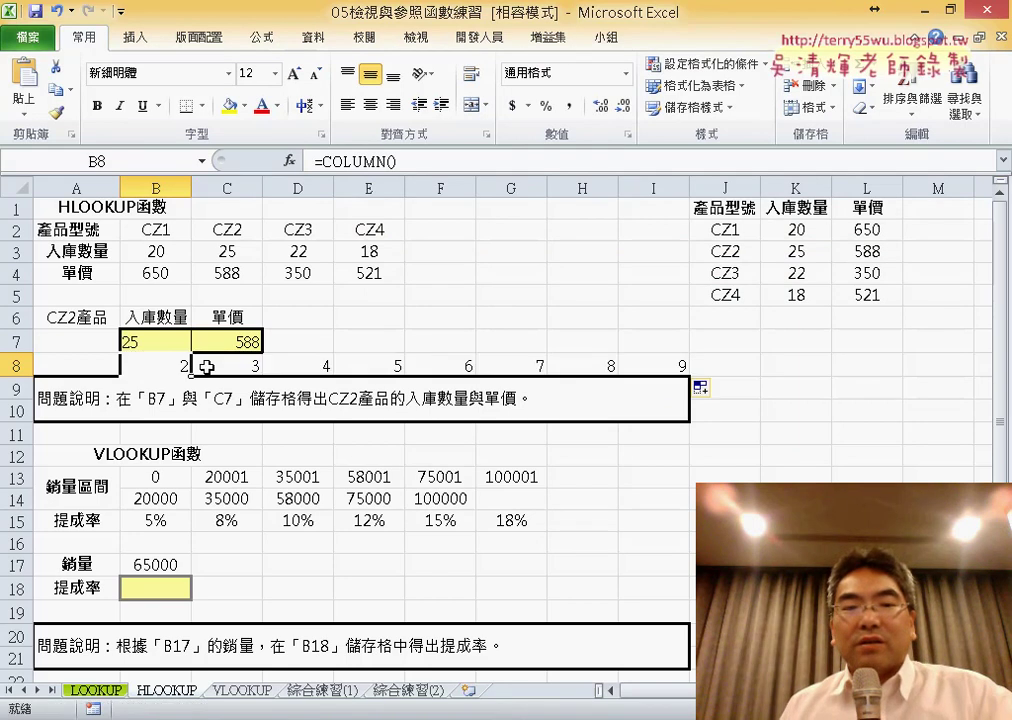
{"action": "left_click", "coordinate": [230, 365]}
{"action": "left_click", "coordinate": [300, 366]}
{"action": "left_click", "coordinate": [370, 366]}
{"action": "left_click", "coordinate": [455, 367]}
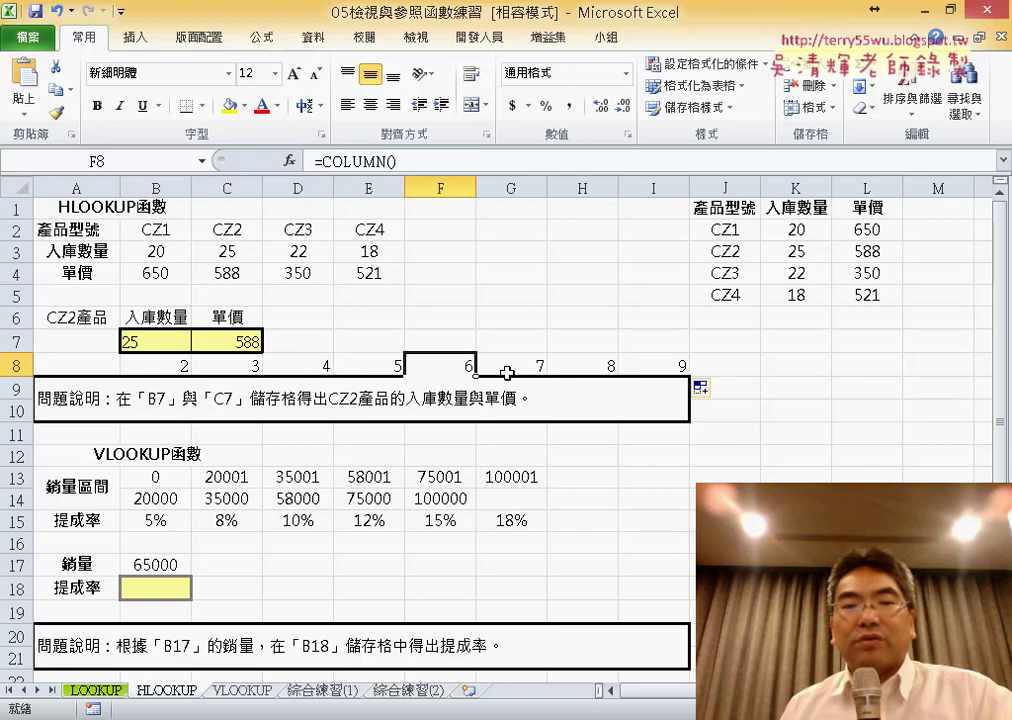
{"action": "left_click", "coordinate": [515, 368]}
{"action": "left_click", "coordinate": [574, 368]}
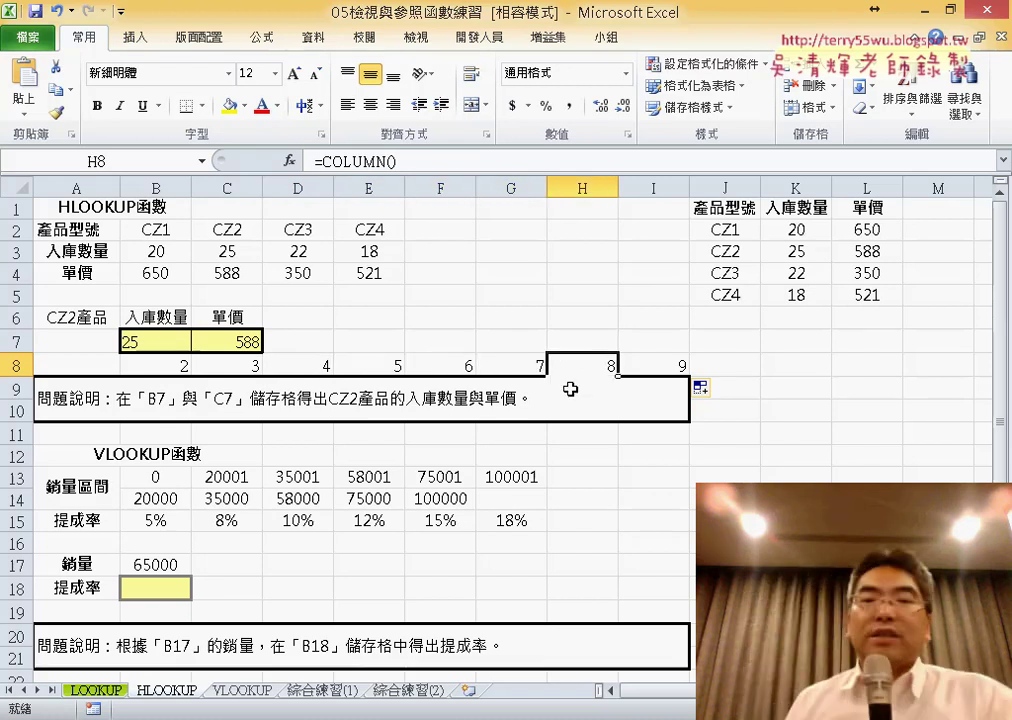
Clear D8:I8, keeping the COLUMN() results 2 and 3 in B8 and C8.
{"action": "left_click_drag", "start_coordinate": [675, 366], "coordinate": [307, 363]}
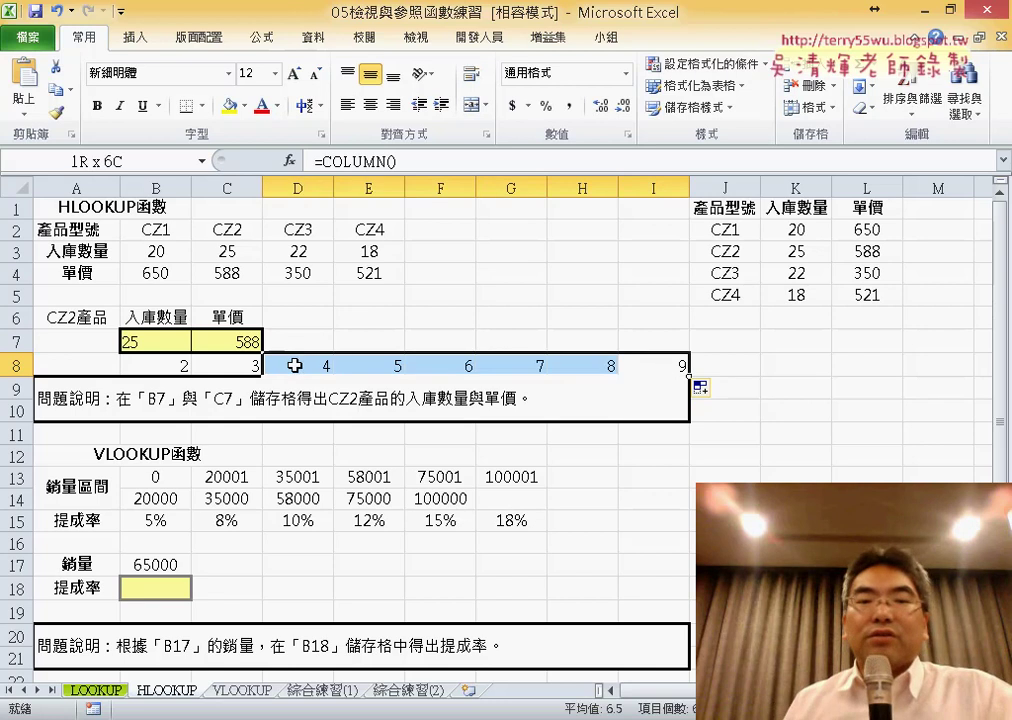
{"action": "key", "text": "Delete"}
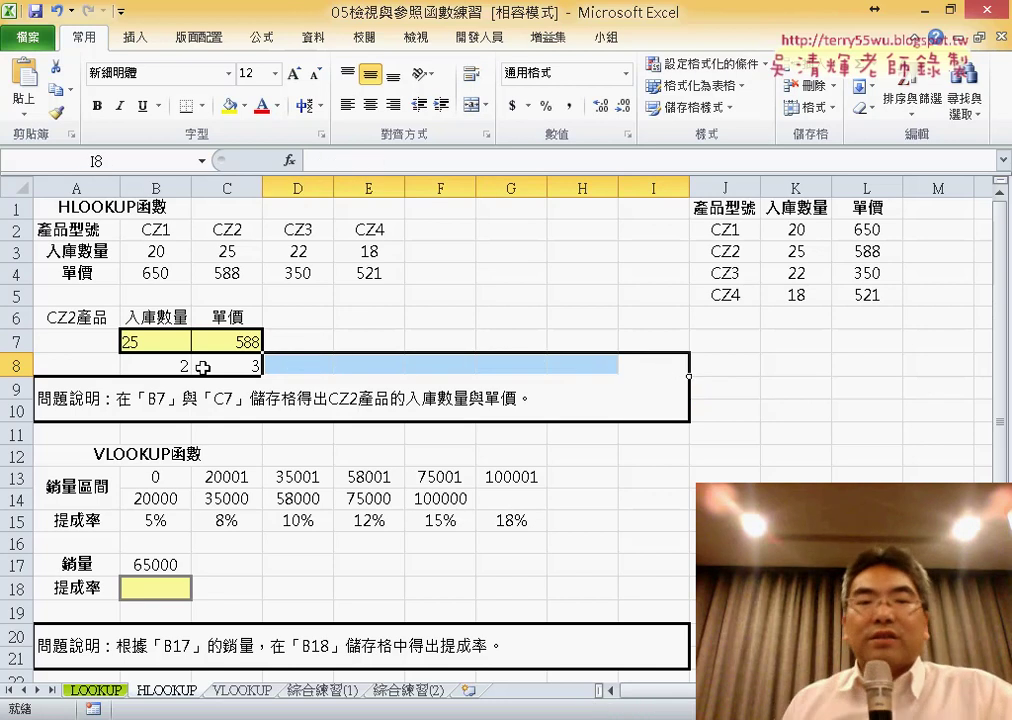
{"action": "left_click", "coordinate": [163, 366]}
{"action": "left_click", "coordinate": [157, 343]}
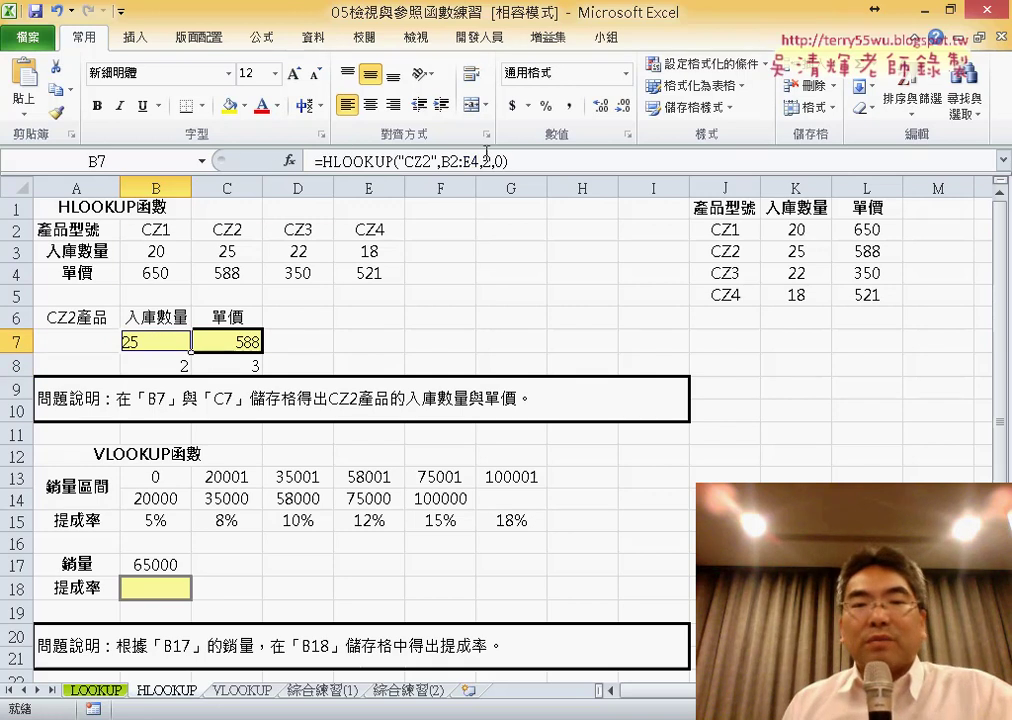
Replace B7's row index 2 with COLUMN(), keeping the result 25.
{"action": "double_click", "coordinate": [487, 161]}
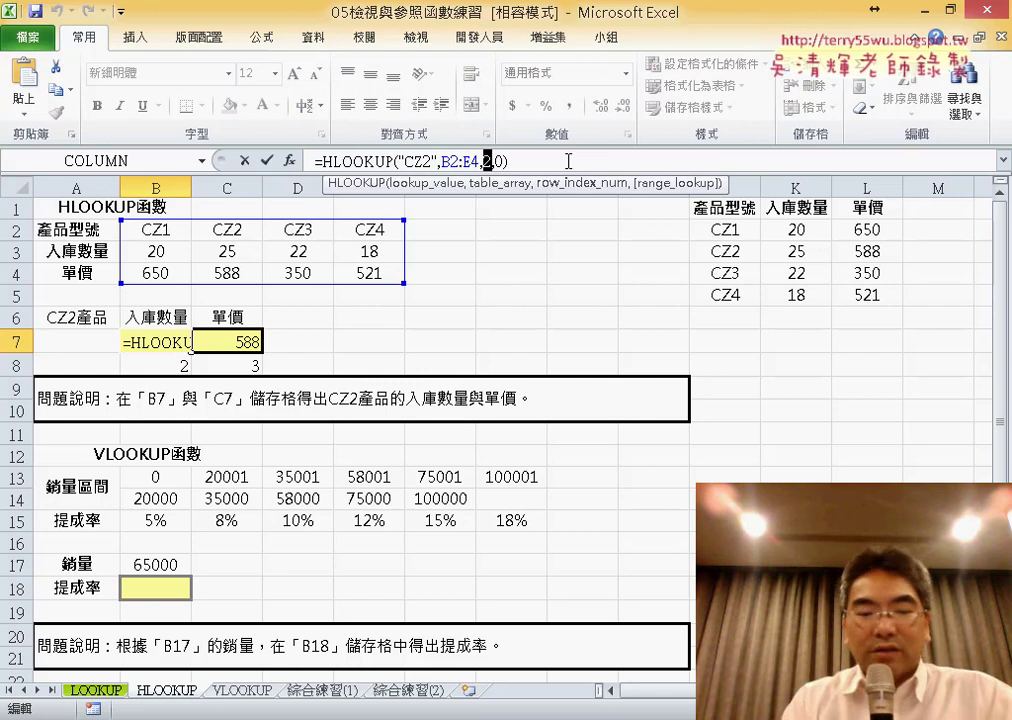
{"action": "type", "text": "col"}
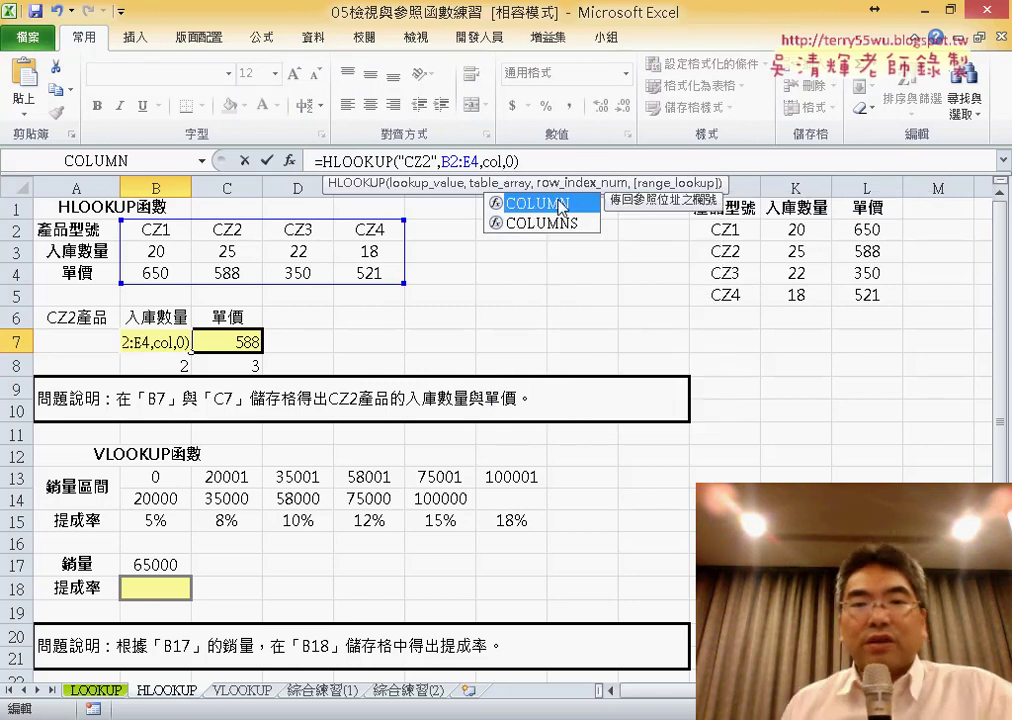
{"action": "double_click", "coordinate": [560, 205]}
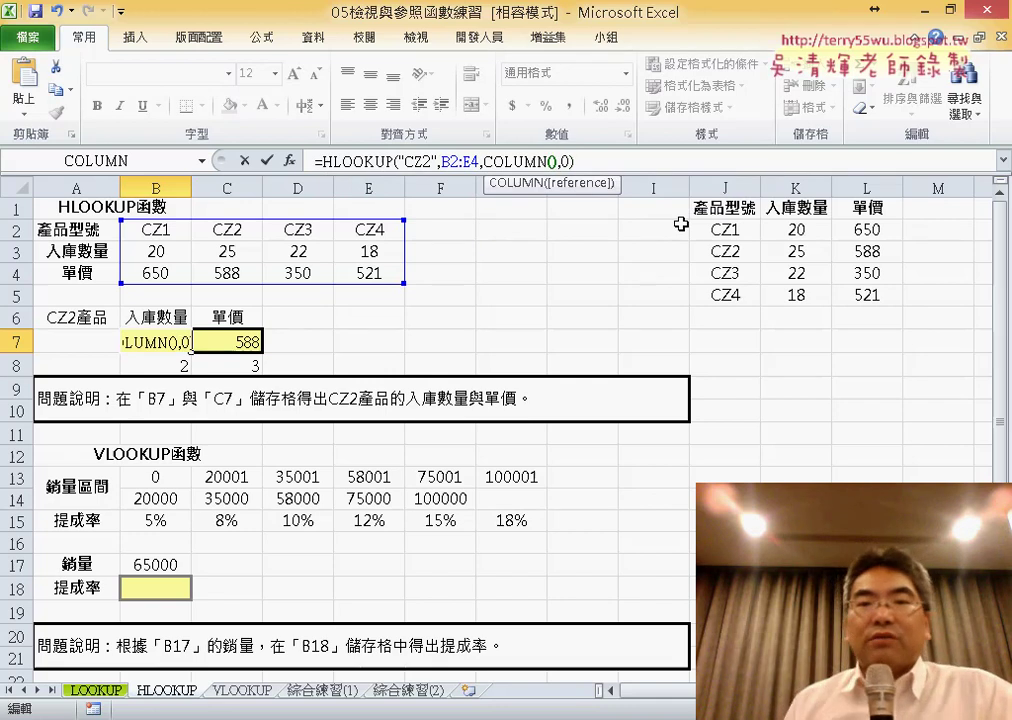
{"action": "type", "text": ")"}
{"action": "key", "text": "Left"}
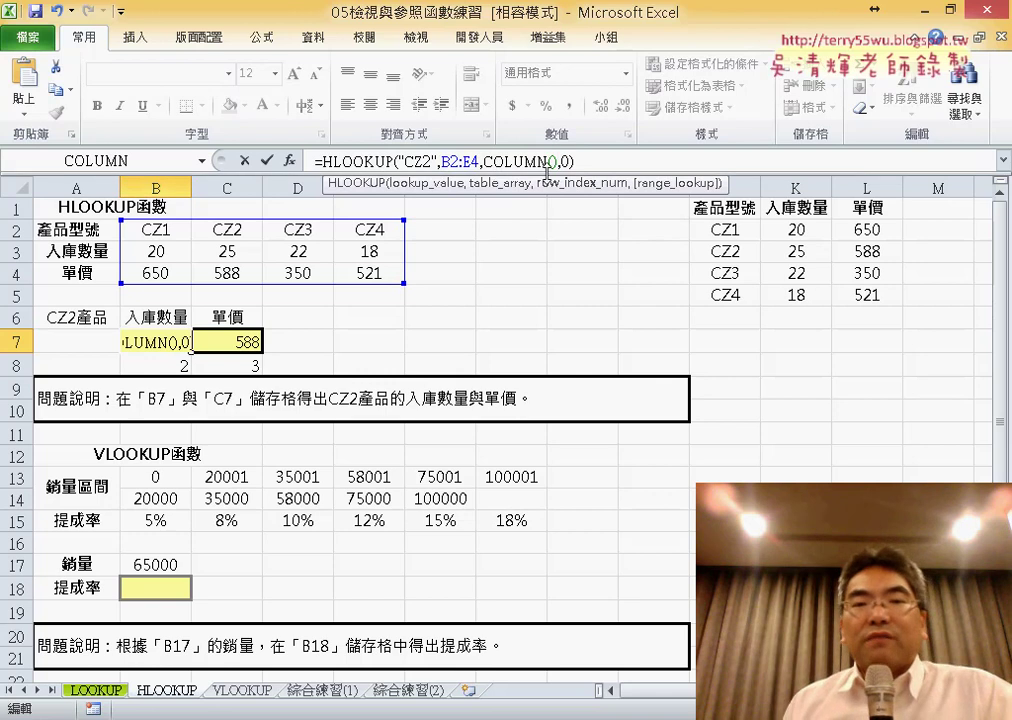
{"action": "left_click", "coordinate": [267, 160]}
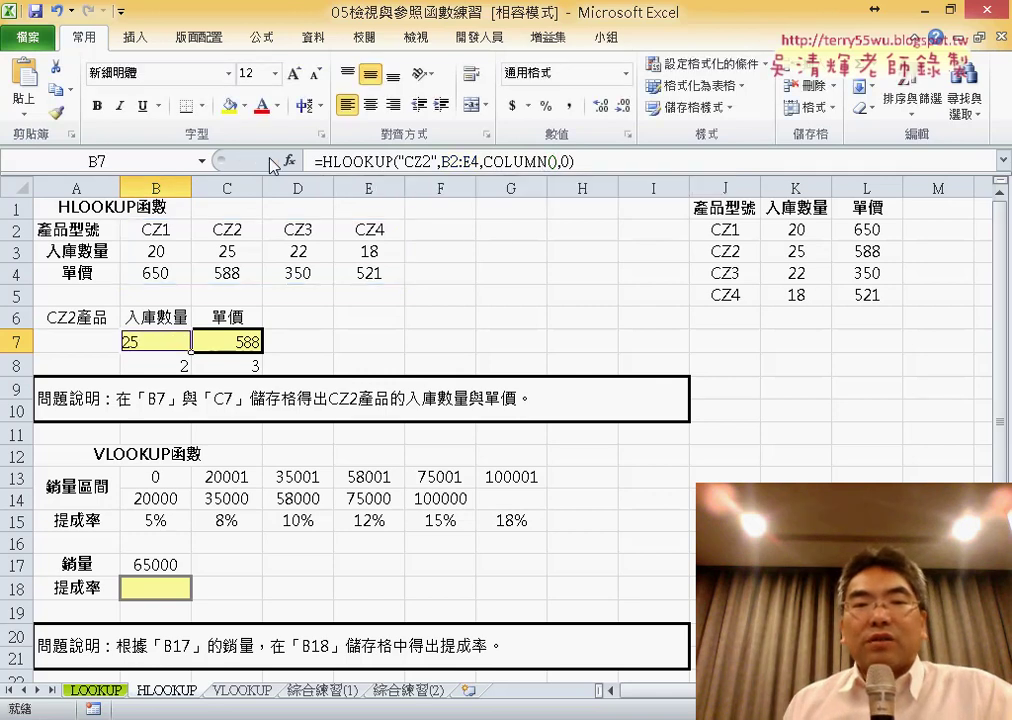
Copy B7's HLOOKUP formula into C7 so it returns CZ2's price of 588.
{"action": "left_click_drag", "start_coordinate": [189, 352], "coordinate": [265, 350]}
{"action": "left_click", "coordinate": [241, 343]}
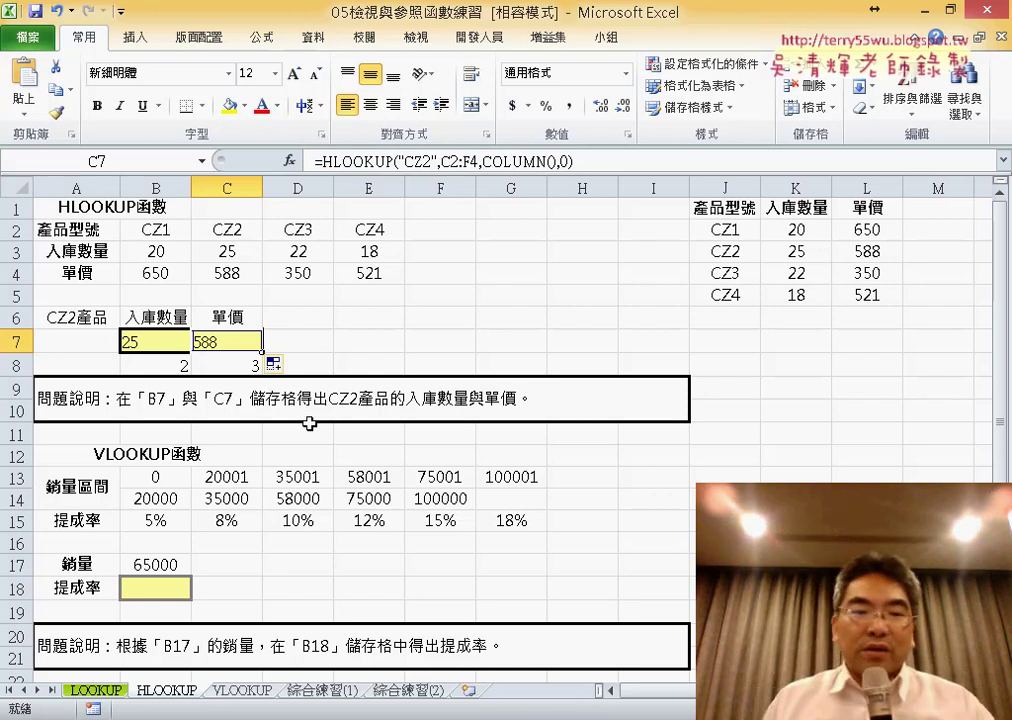
{"action": "left_click", "coordinate": [363, 567]}
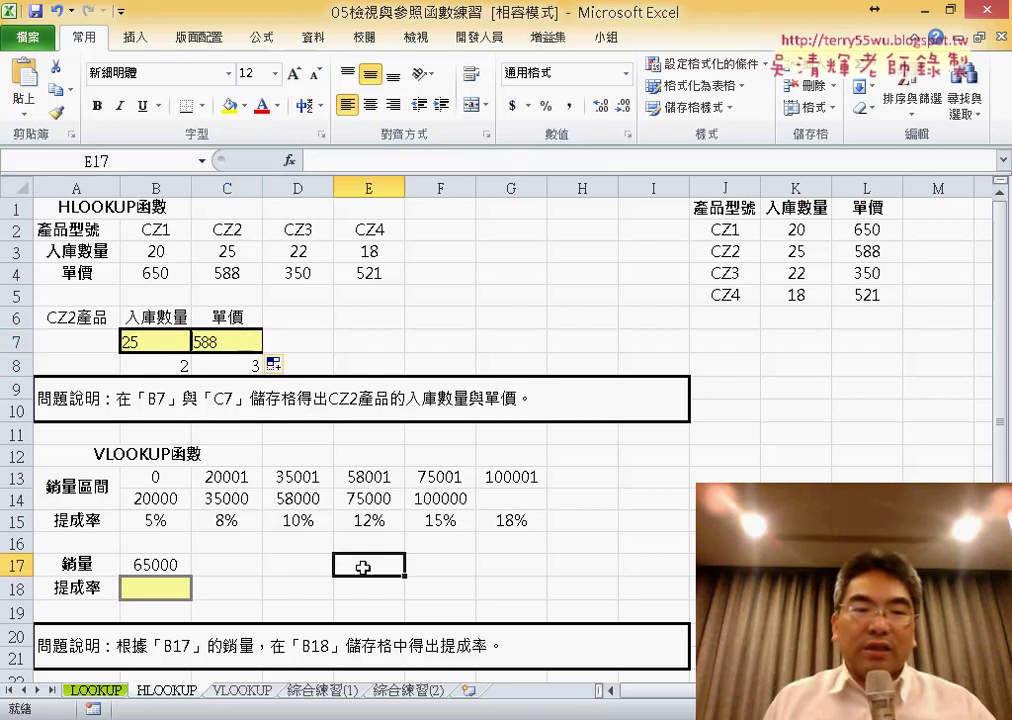
Change the A12 title from VLOOKUP函數 to HLOOKUP函數.
{"action": "left_click", "coordinate": [115, 455]}
{"action": "double_click", "coordinate": [115, 455]}
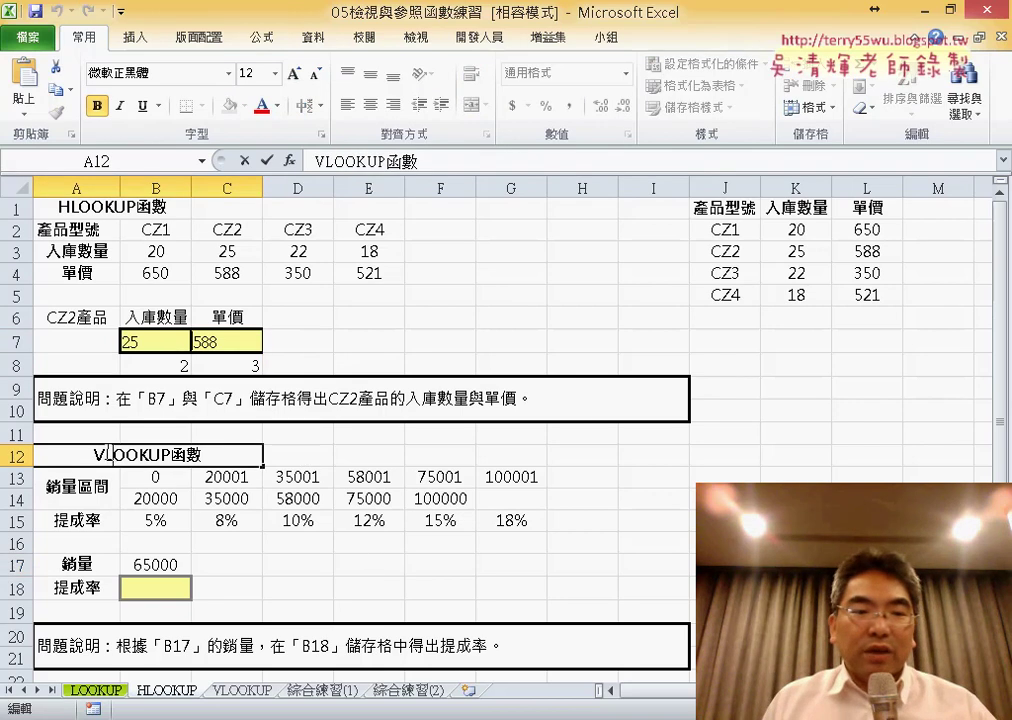
{"action": "left_click_drag", "start_coordinate": [108, 455], "coordinate": [73, 451]}
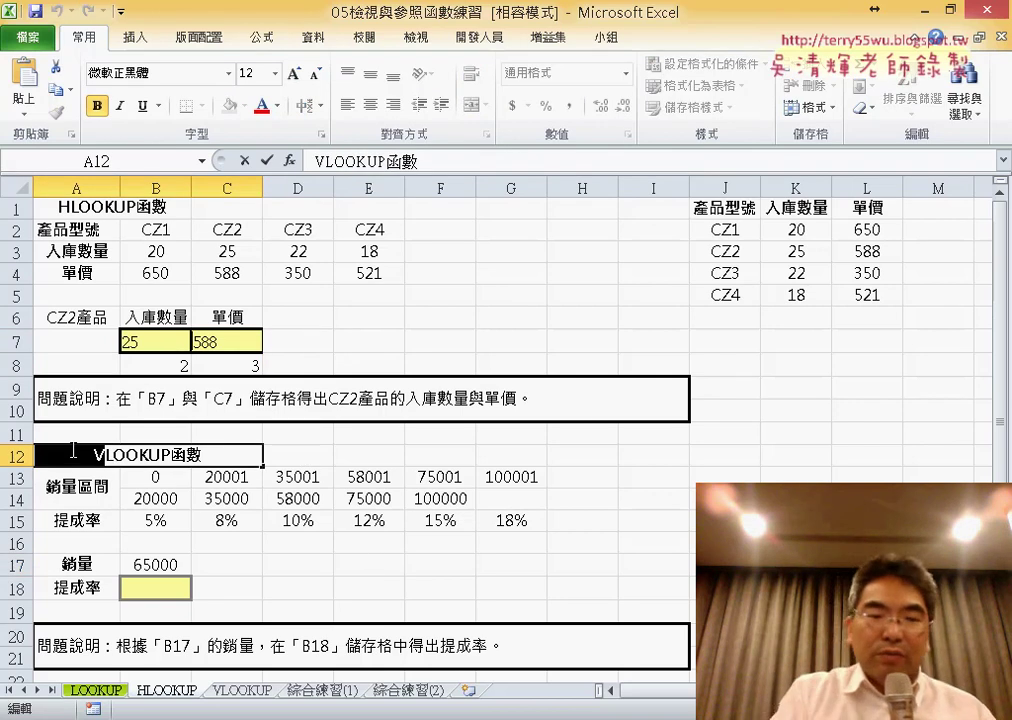
{"action": "type", "text": "H"}
{"action": "key", "text": "Return"}
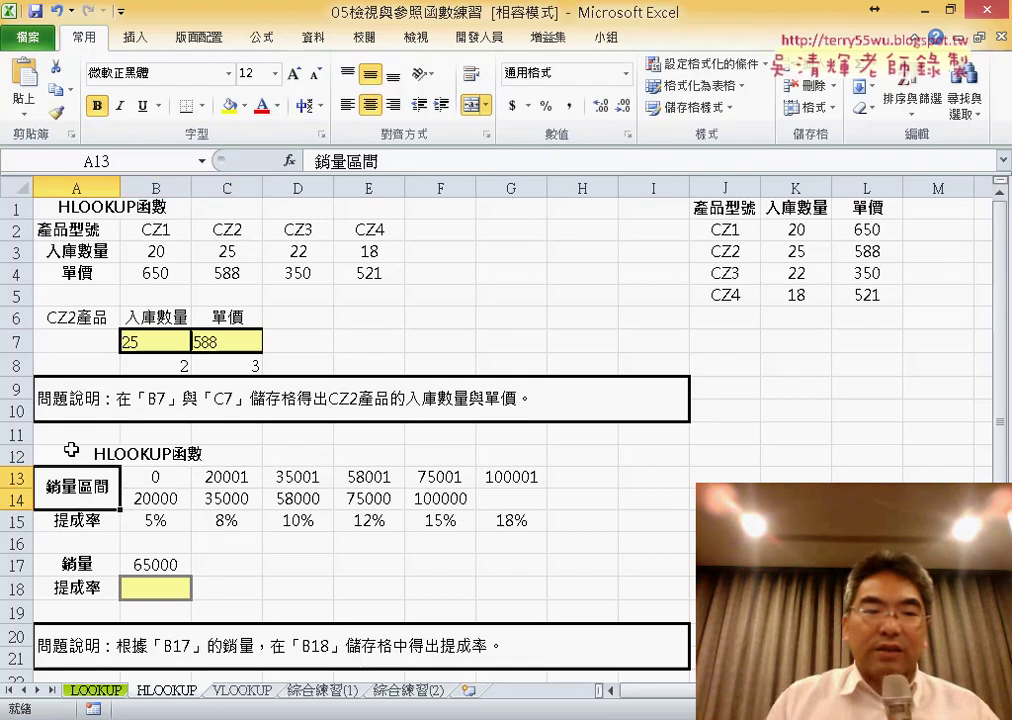
{"action": "left_click_drag", "start_coordinate": [100, 490], "coordinate": [83, 520]}
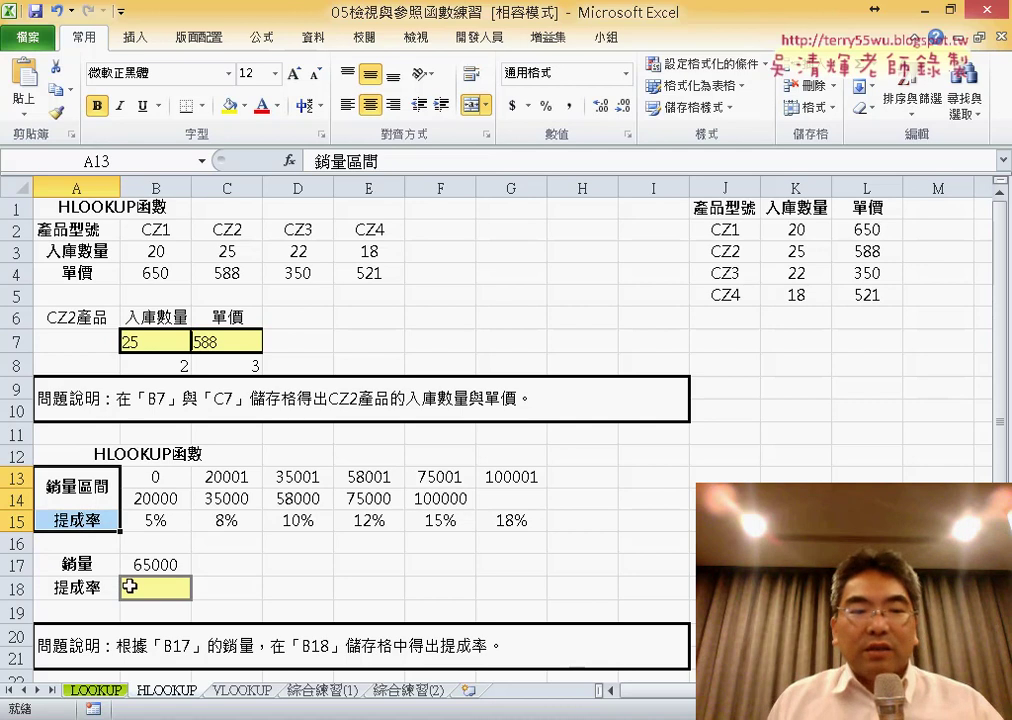
{"action": "left_click", "coordinate": [160, 588]}
{"action": "left_click", "coordinate": [180, 566]}
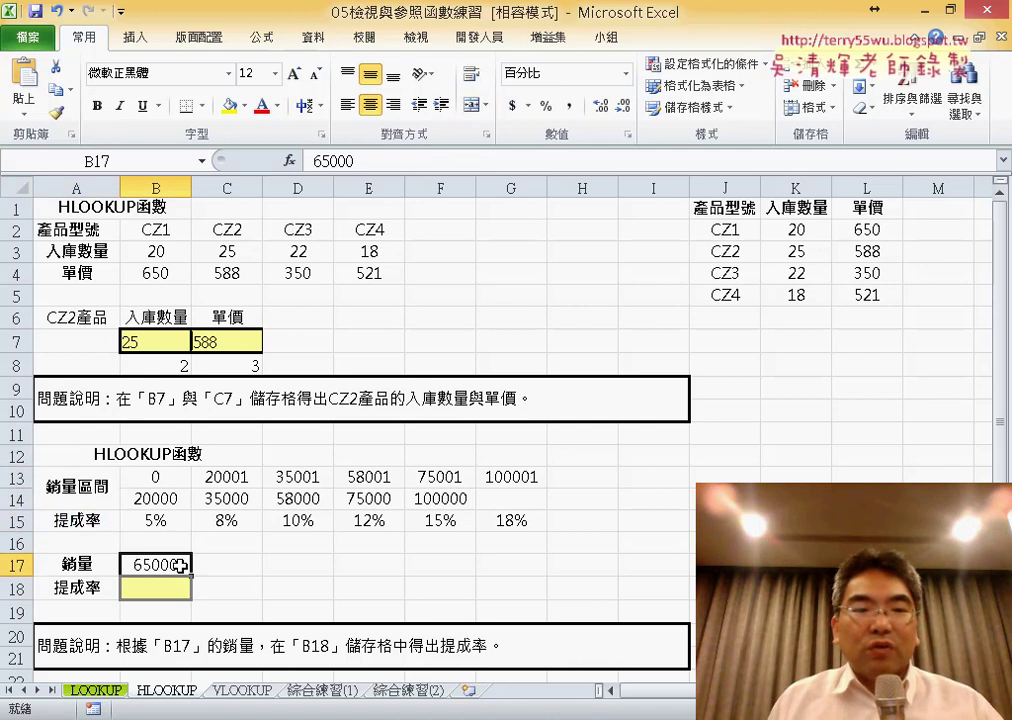
{"action": "left_click_drag", "start_coordinate": [148, 482], "coordinate": [503, 474]}
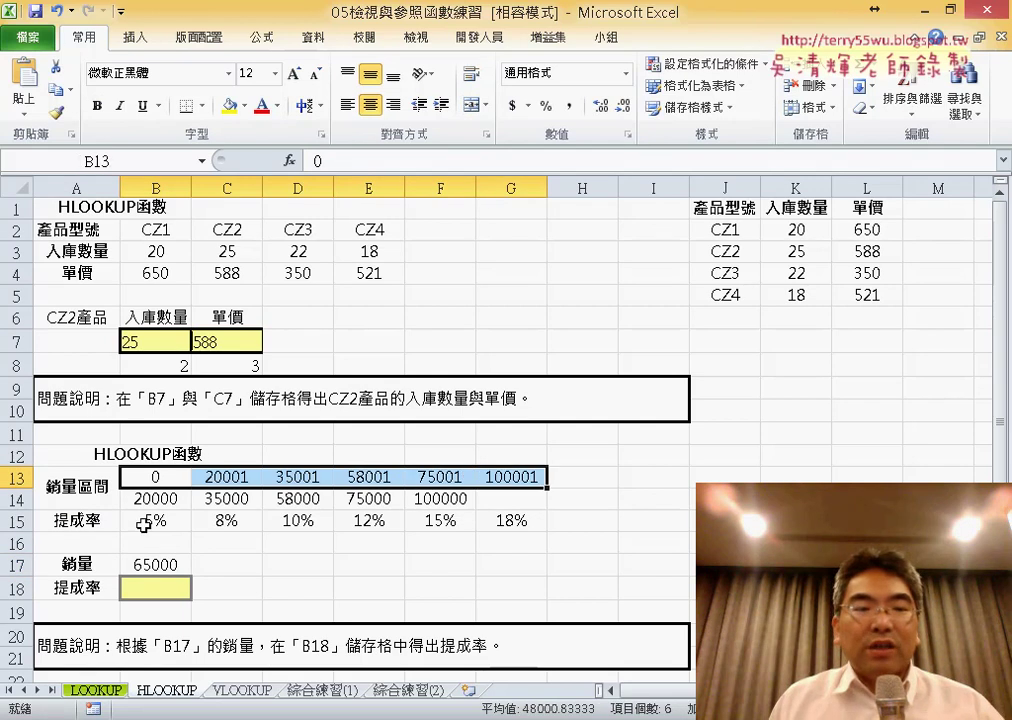
{"action": "left_click_drag", "start_coordinate": [144, 524], "coordinate": [517, 520]}
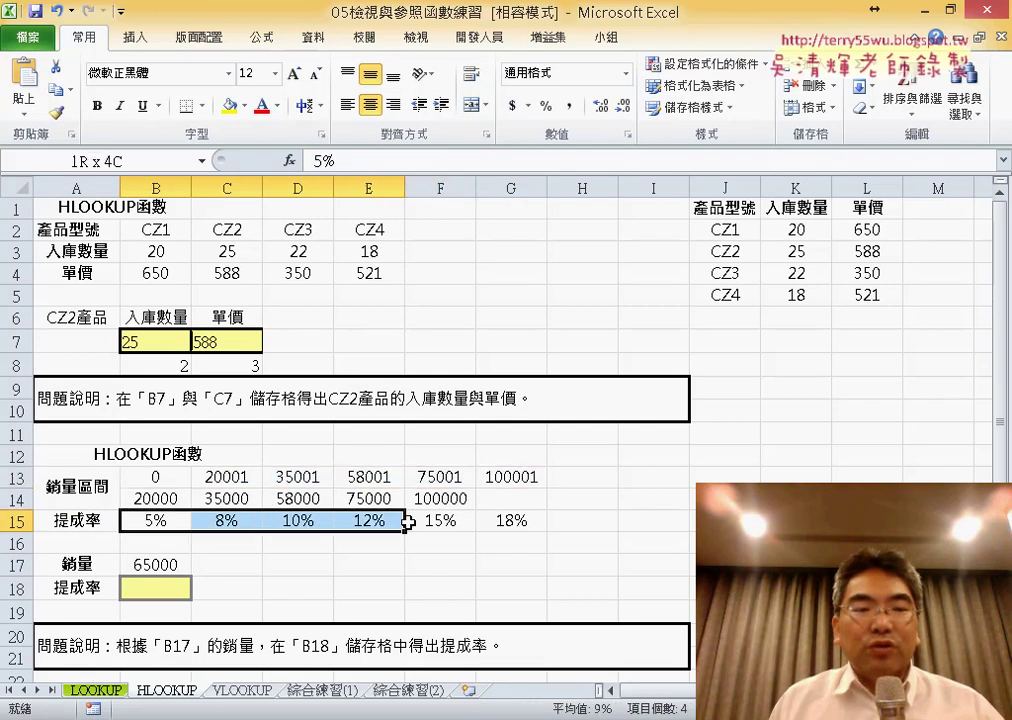
{"action": "left_click", "coordinate": [161, 591]}
{"action": "left_click_drag", "start_coordinate": [148, 477], "coordinate": [488, 478]}
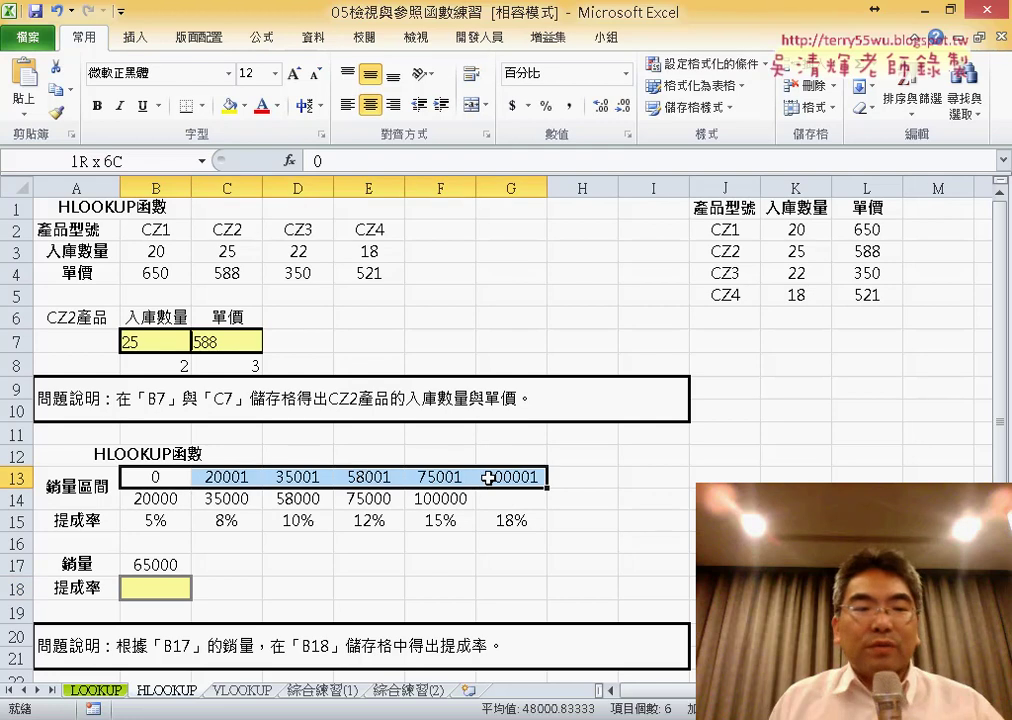
{"action": "left_click", "coordinate": [62, 479]}
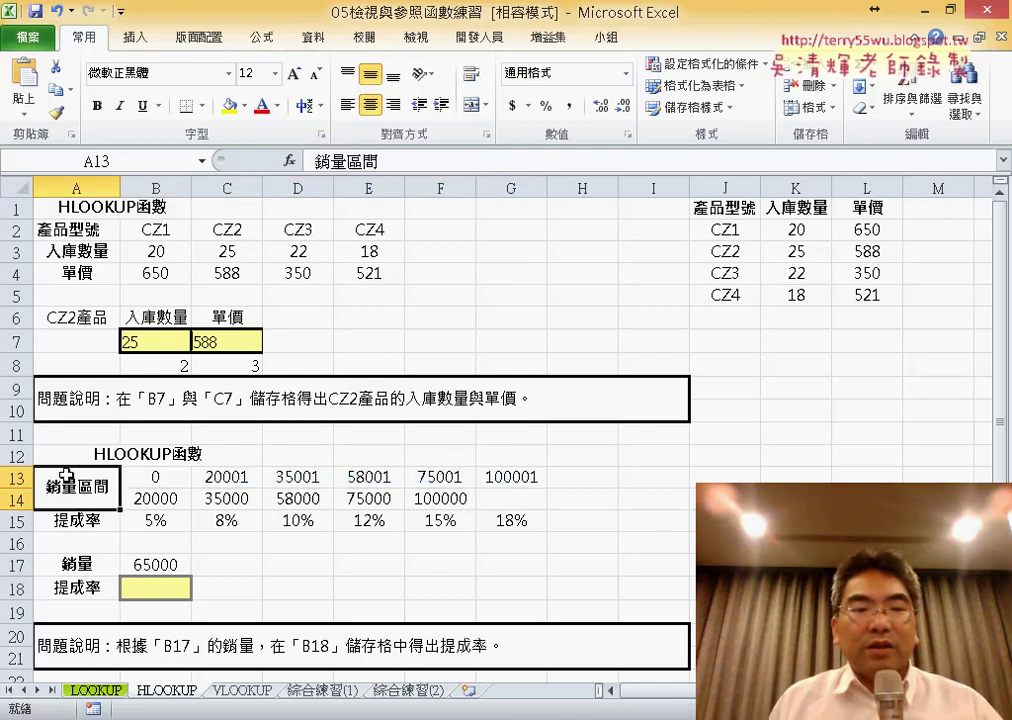
{"action": "left_click_drag", "start_coordinate": [150, 478], "coordinate": [509, 516]}
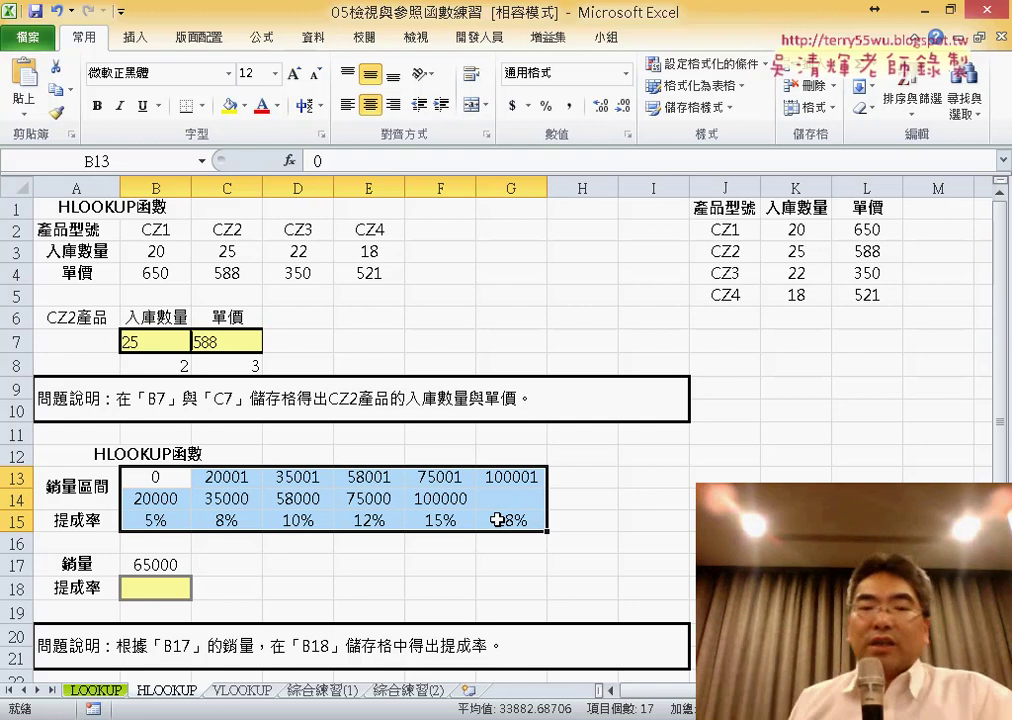
{"action": "left_click_drag", "start_coordinate": [150, 477], "coordinate": [512, 487]}
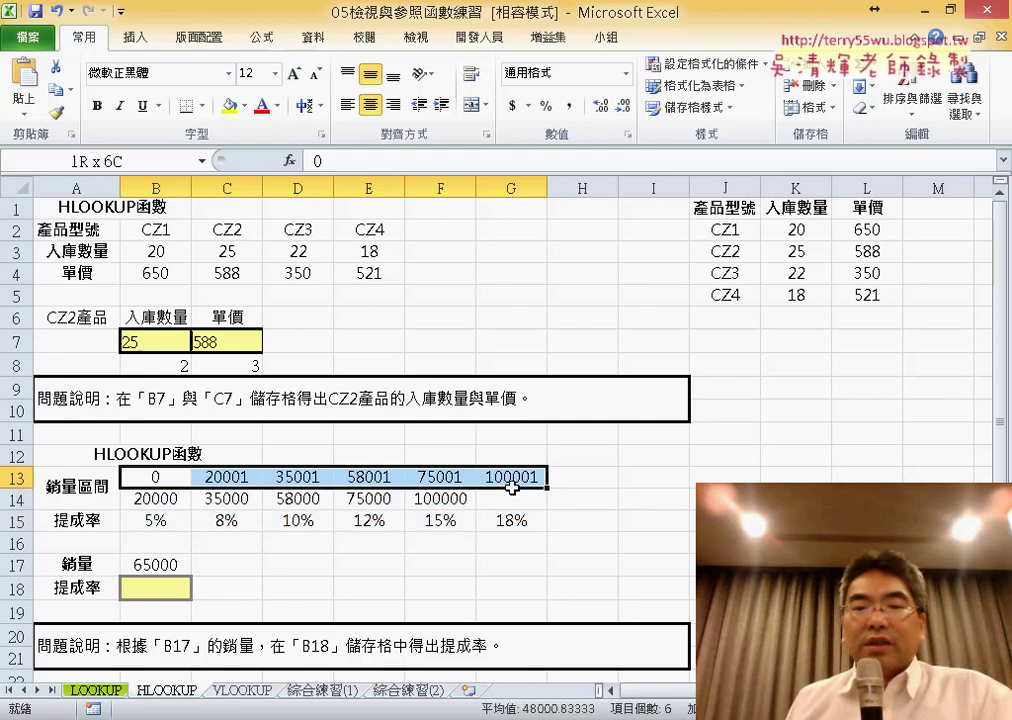
{"action": "left_click_drag", "start_coordinate": [160, 533], "coordinate": [507, 517]}
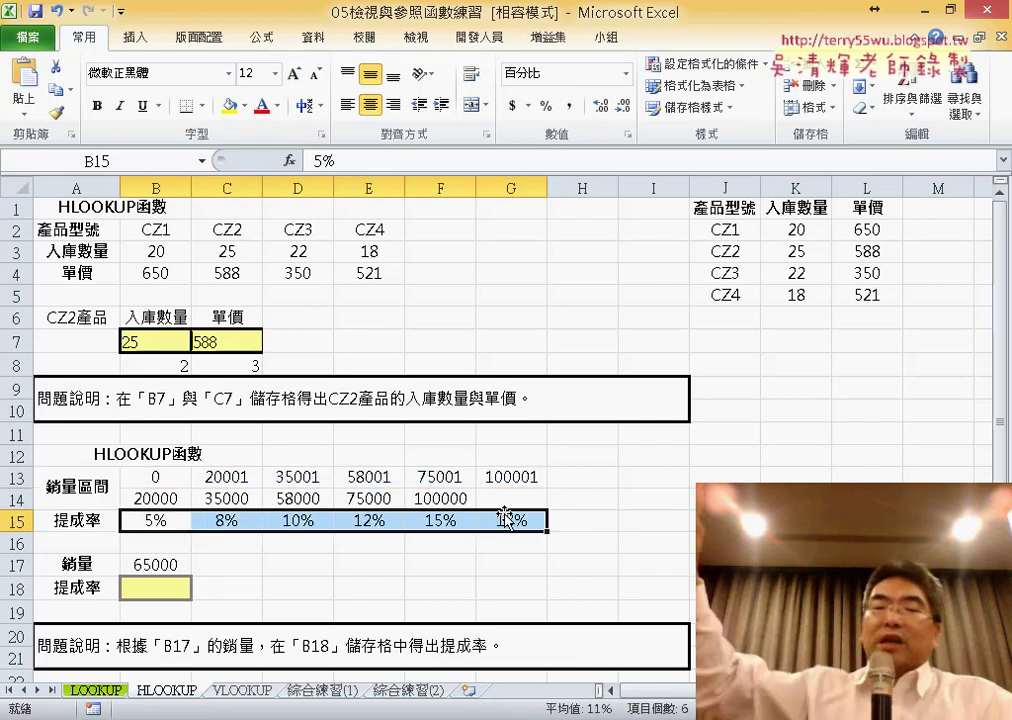
{"action": "left_click", "coordinate": [160, 588]}
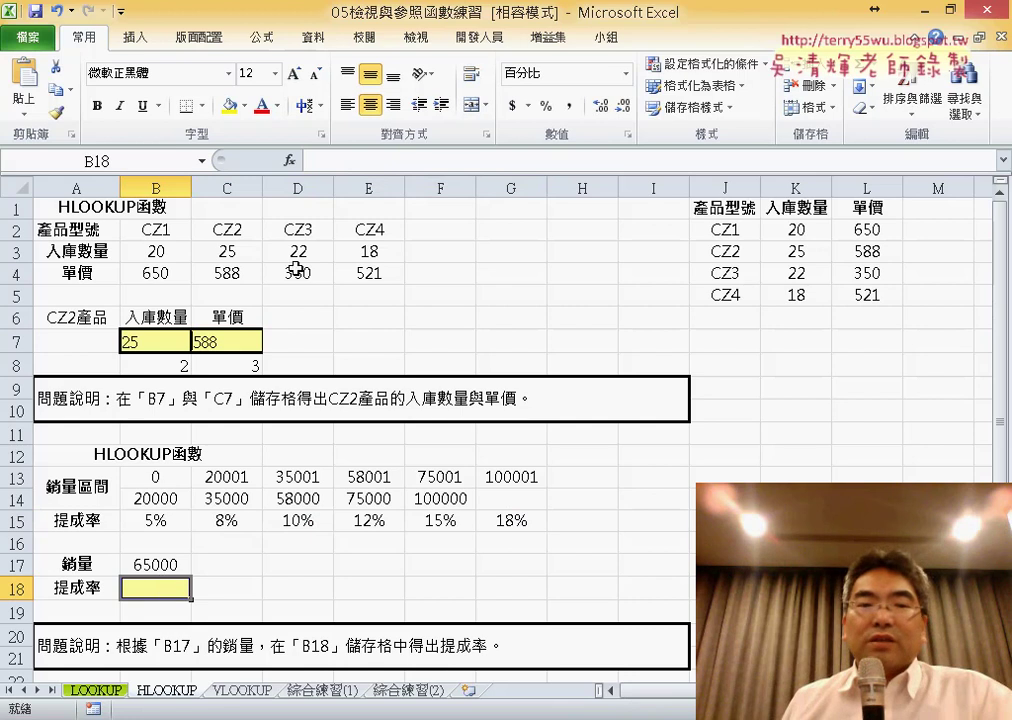
Start an HLOOKUP in B18 from Insert Function, using B17 (65000) as the lookup value.
{"action": "left_click", "coordinate": [289, 160]}
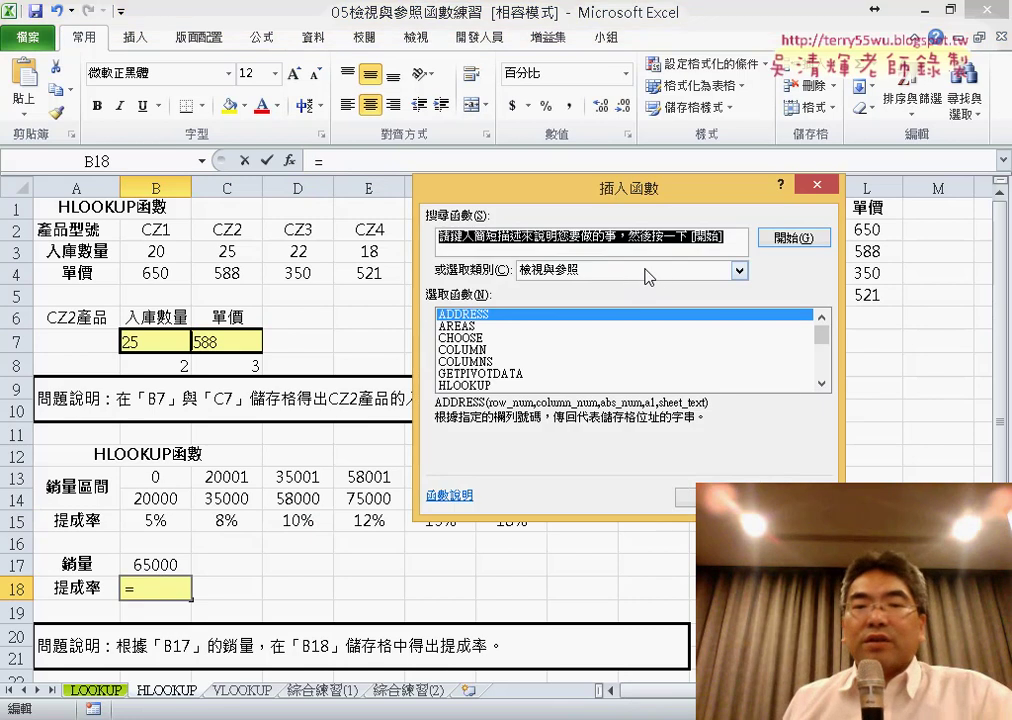
{"action": "double_click", "coordinate": [480, 385]}
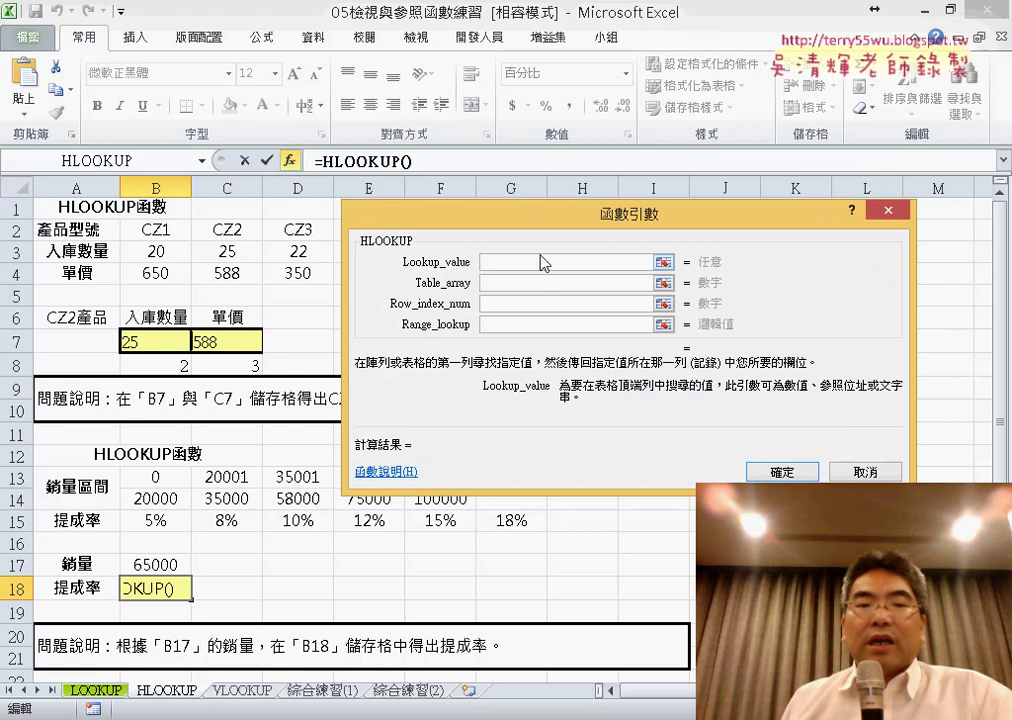
{"action": "left_click", "coordinate": [155, 564]}
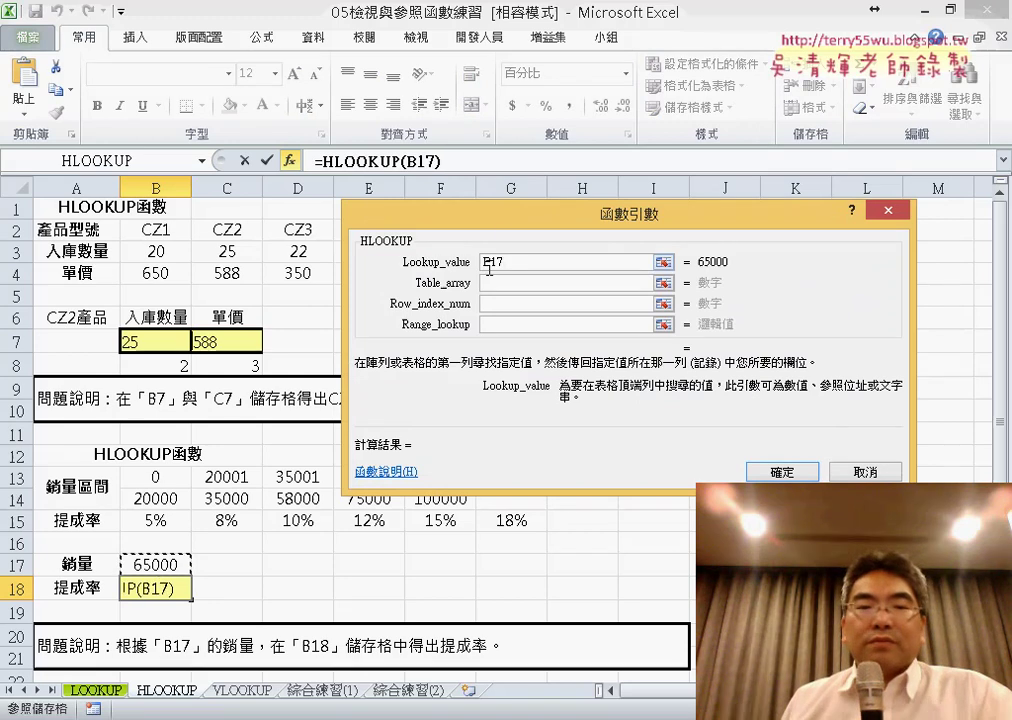
Set the HLOOKUP table array to B13:G15 and the row index to 3.
{"action": "left_click_drag", "start_coordinate": [507, 234], "coordinate": [631, 89]}
{"action": "left_click", "coordinate": [624, 139]}
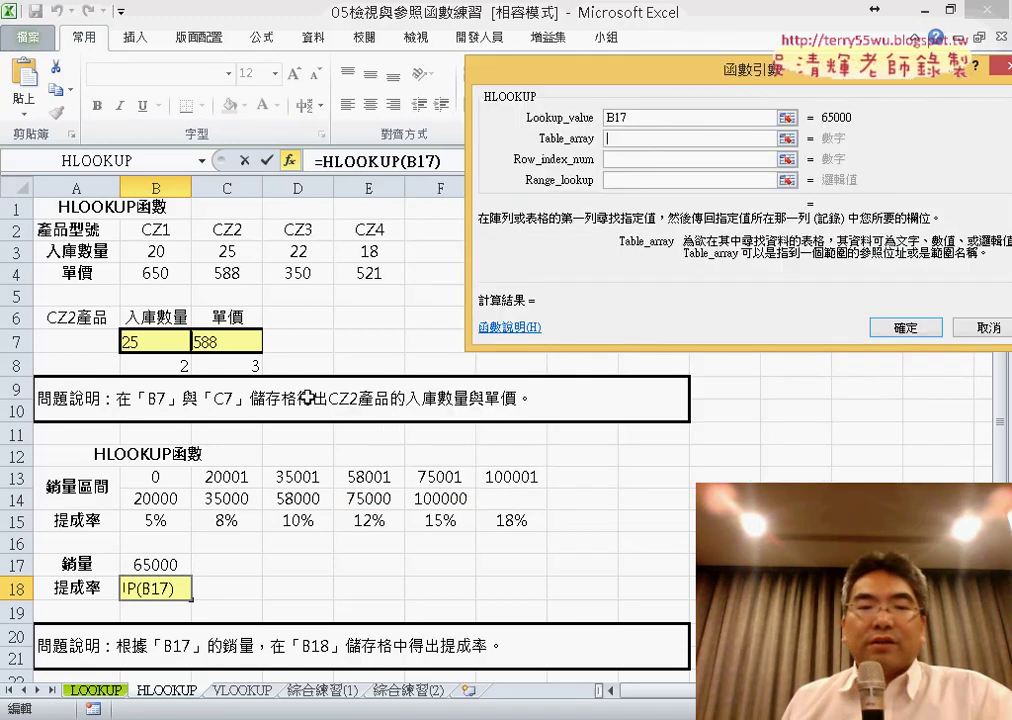
{"action": "left_click_drag", "start_coordinate": [142, 478], "coordinate": [493, 530]}
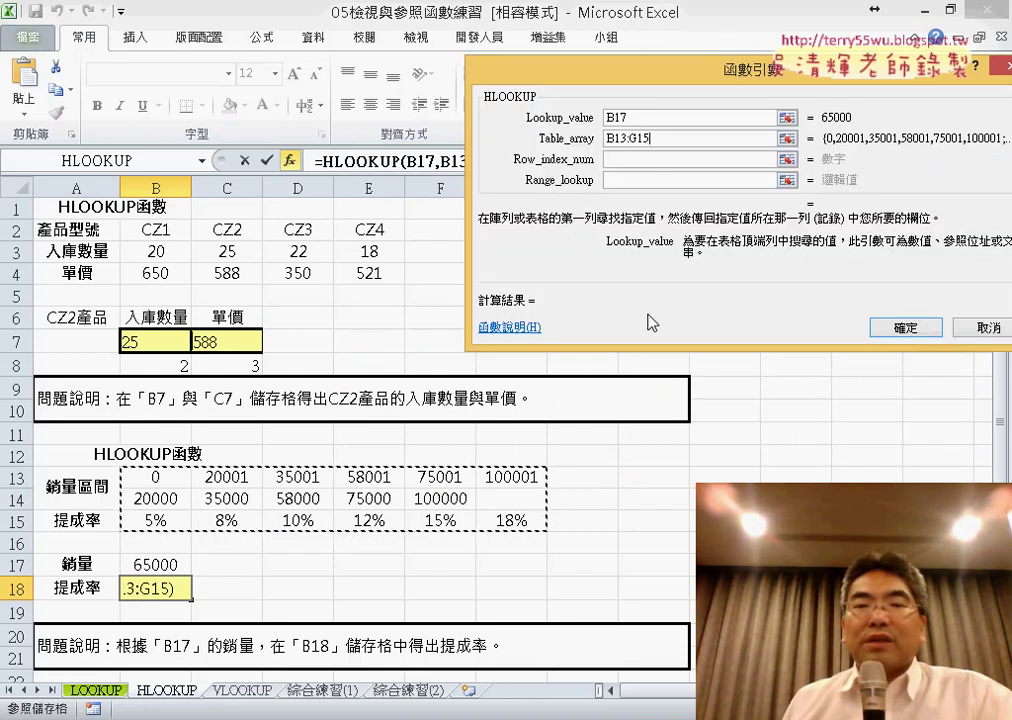
{"action": "left_click", "coordinate": [606, 160]}
{"action": "type", "text": "3"}
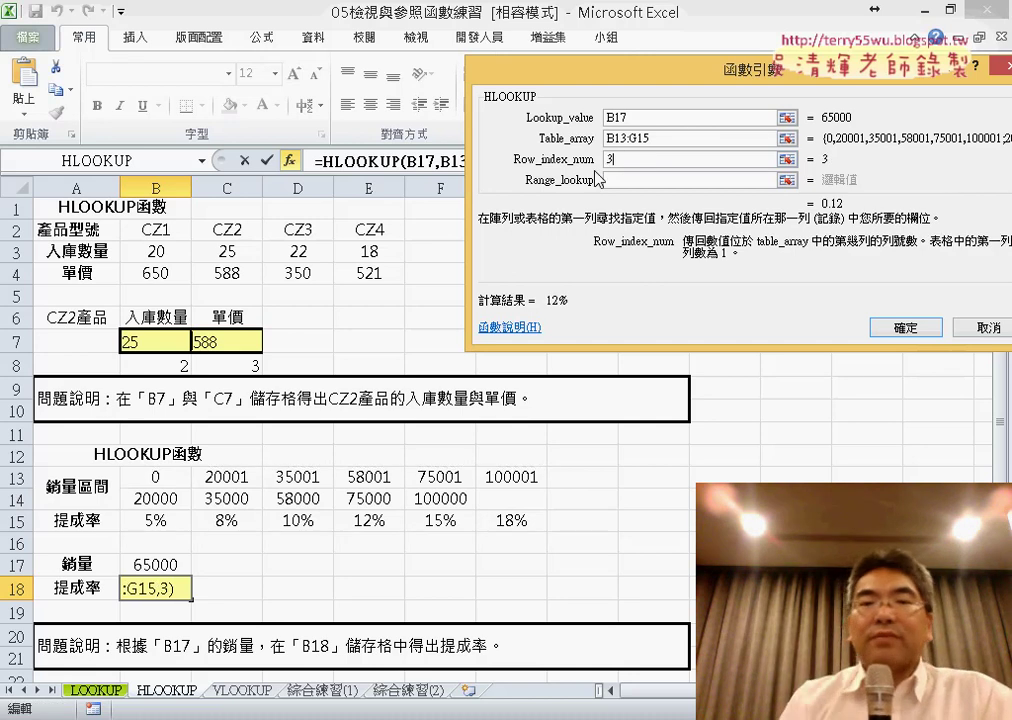
{"action": "left_click", "coordinate": [648, 180]}
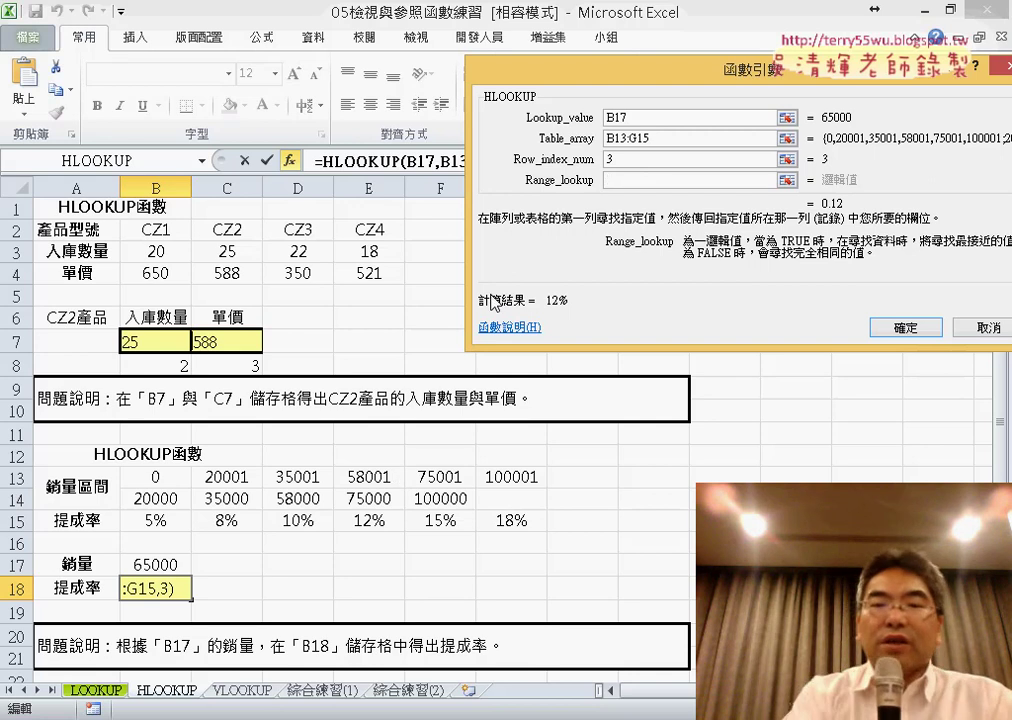
Set Range_lookup to 1 and confirm =HLOOKUP(B17,B13:G15,3,1), showing a 12% commission rate.
{"action": "type", "text": "1"}
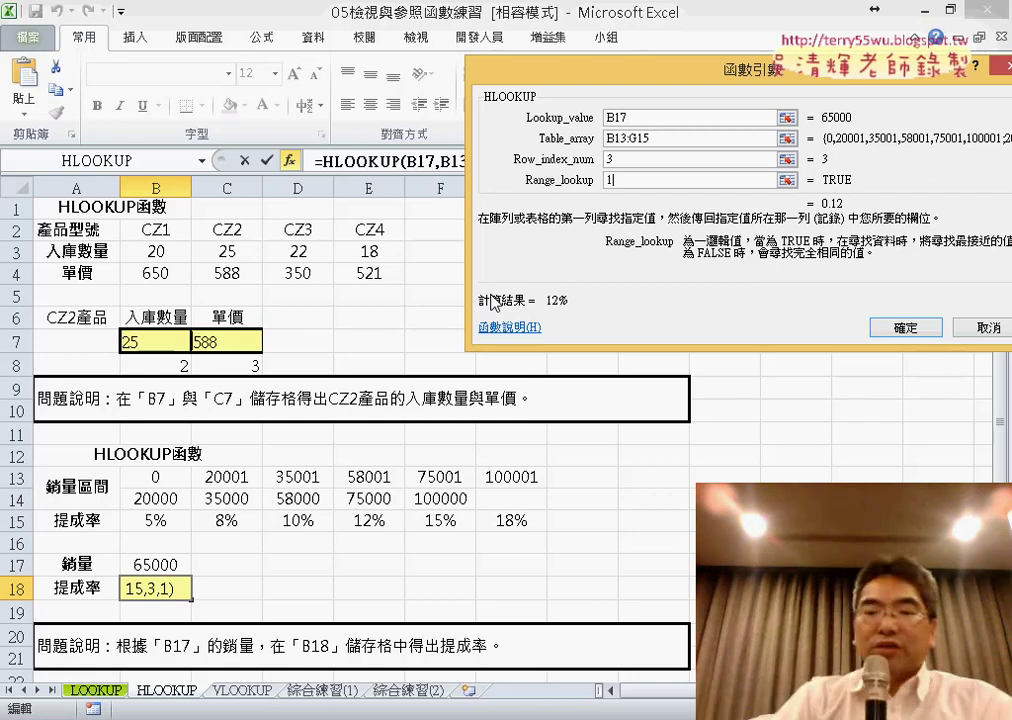
{"action": "key", "text": "BackSpace"}
{"action": "type", "text": "0"}
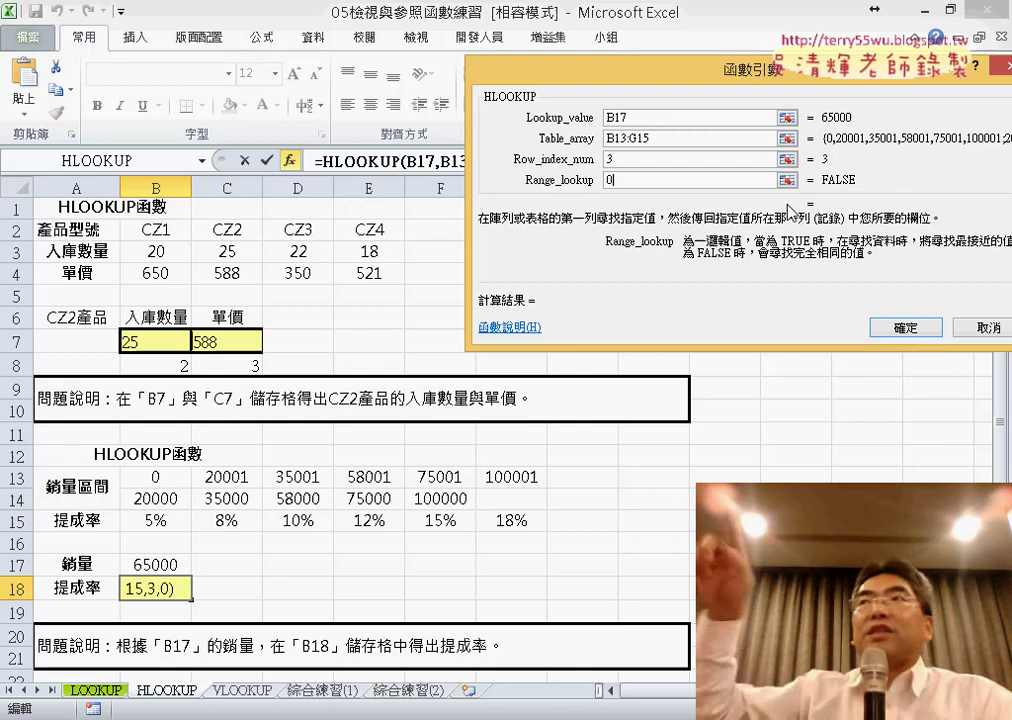
{"action": "key", "text": "BackSpace"}
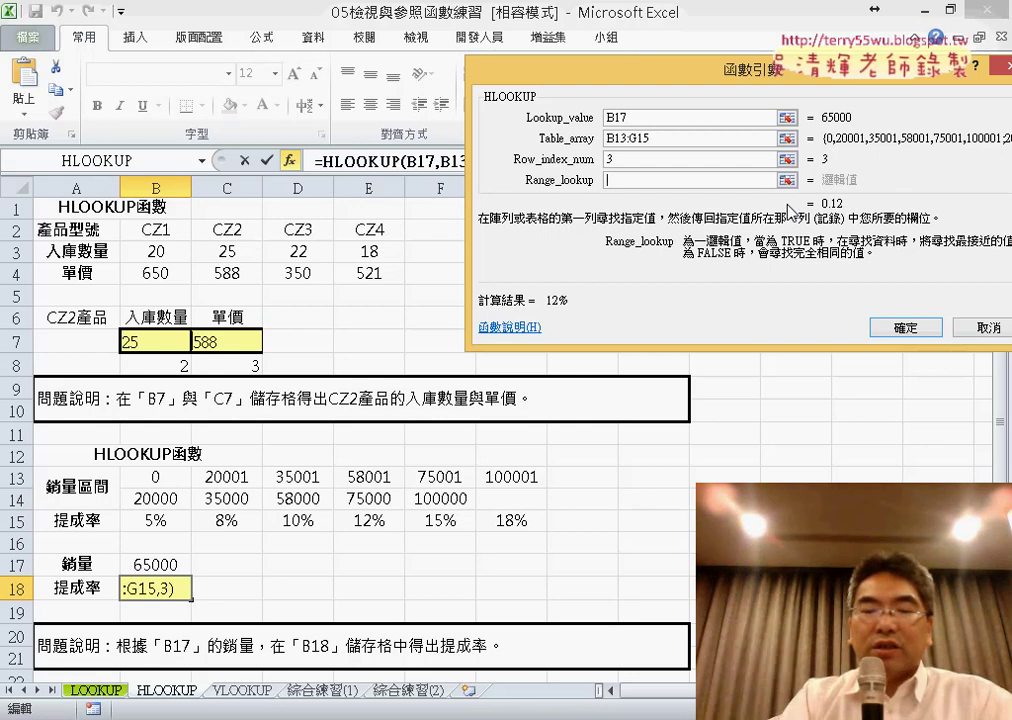
{"action": "type", "text": "1"}
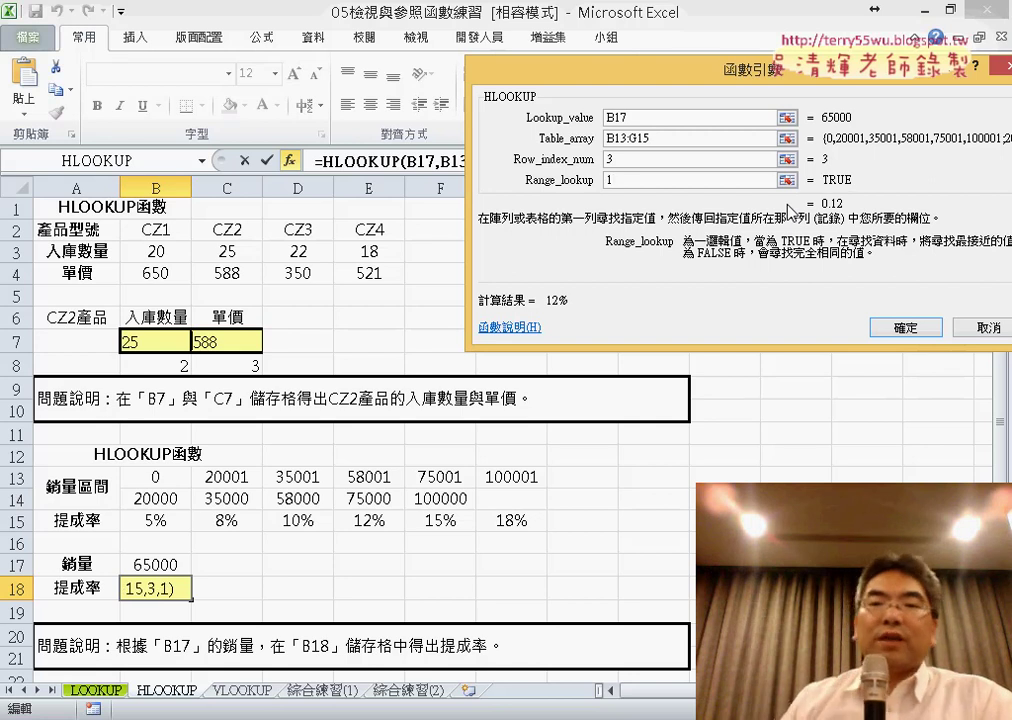
{"action": "left_click", "coordinate": [930, 339]}
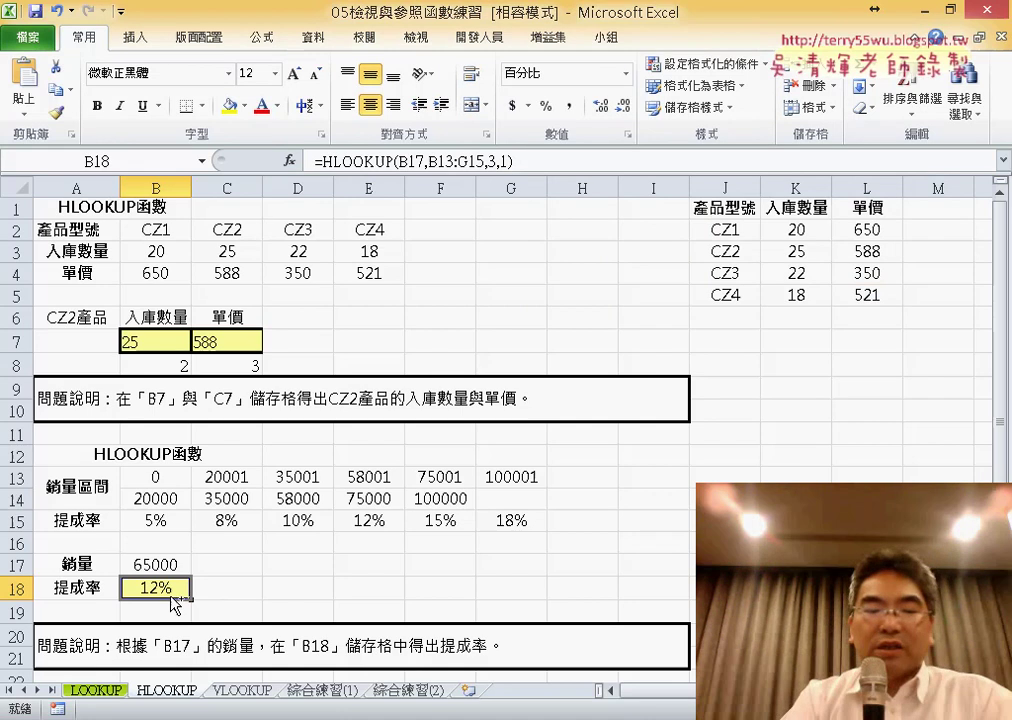
{"action": "left_click_drag", "start_coordinate": [172, 571], "coordinate": [190, 598]}
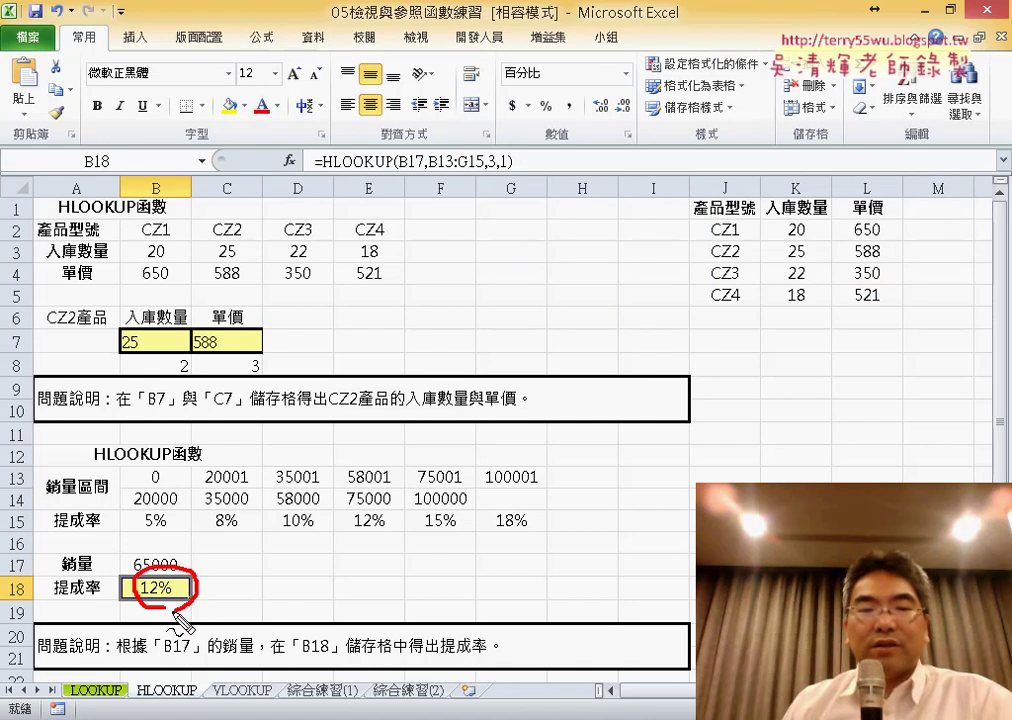
{"action": "mouse_move", "coordinate": [372, 512]}
{"action": "left_mouse_down"}
{"action": "mouse_move", "coordinate": [387, 534]}
{"action": "mouse_move", "coordinate": [389, 508]}
{"action": "left_mouse_up"}
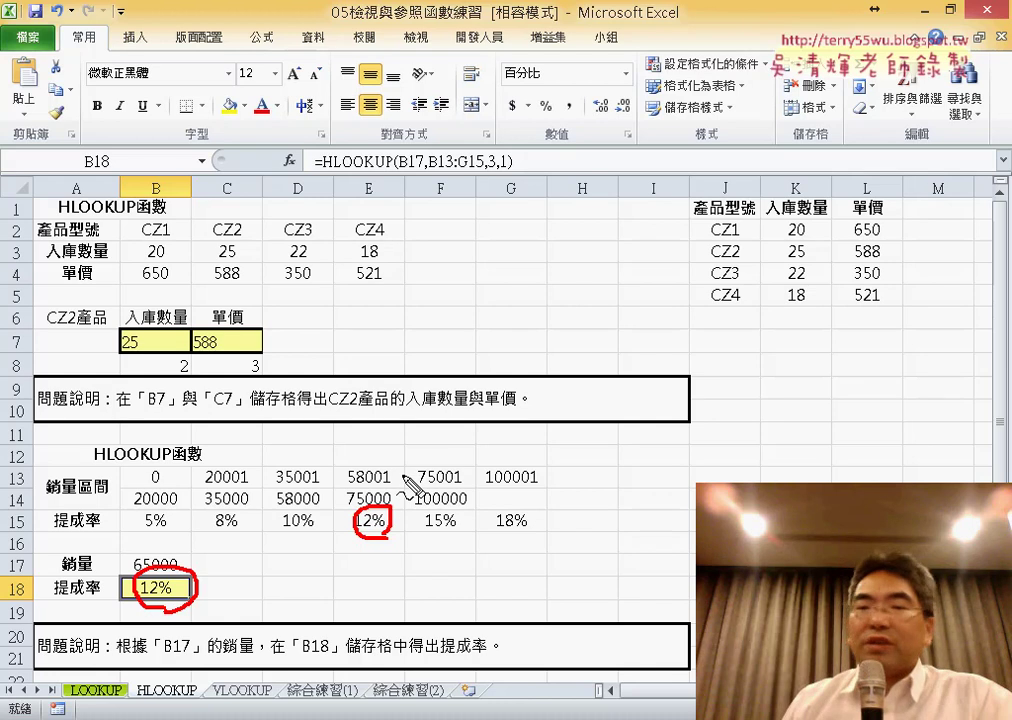
{"action": "left_click_drag", "start_coordinate": [392, 489], "coordinate": [403, 497]}
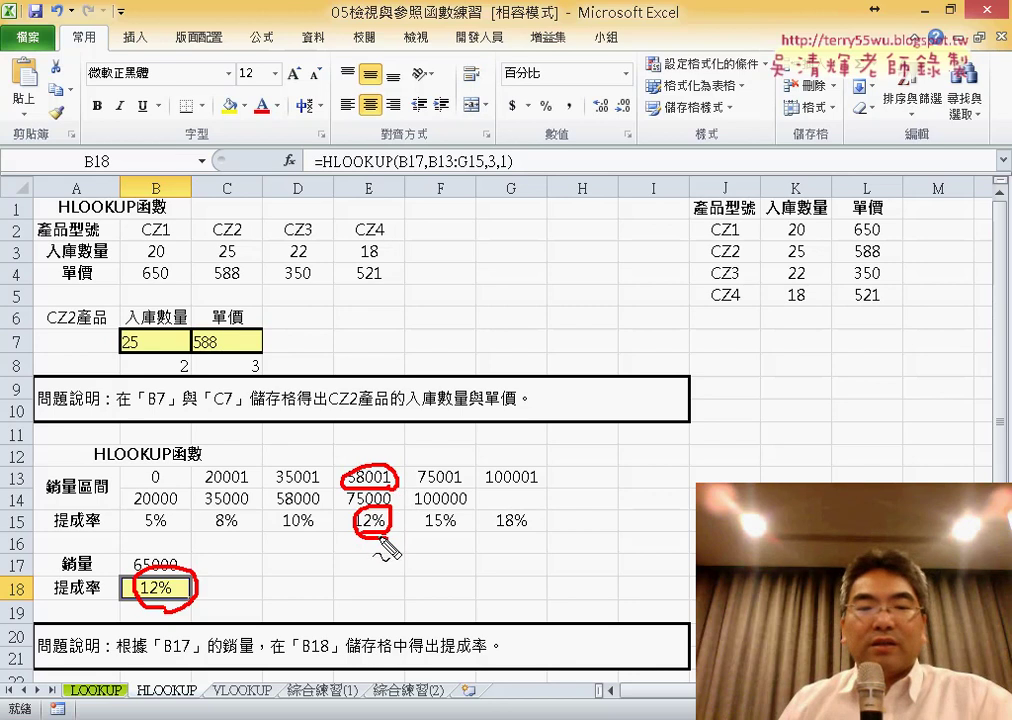
{"action": "mouse_move", "coordinate": [380, 537]}
{"action": "left_mouse_down"}
{"action": "mouse_move", "coordinate": [370, 588]}
{"action": "mouse_move", "coordinate": [212, 592]}
{"action": "left_mouse_up"}
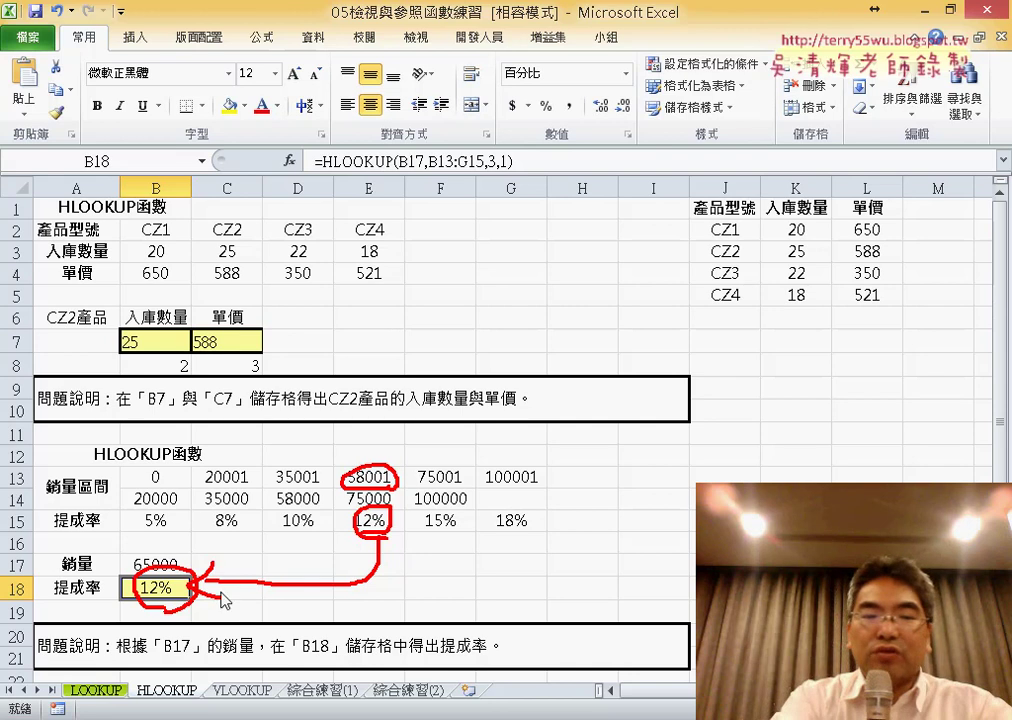
{"action": "key", "text": "Escape"}
{"action": "scroll", "coordinate": [333, 551], "scroll_direction": "down", "scroll_amount": 1}
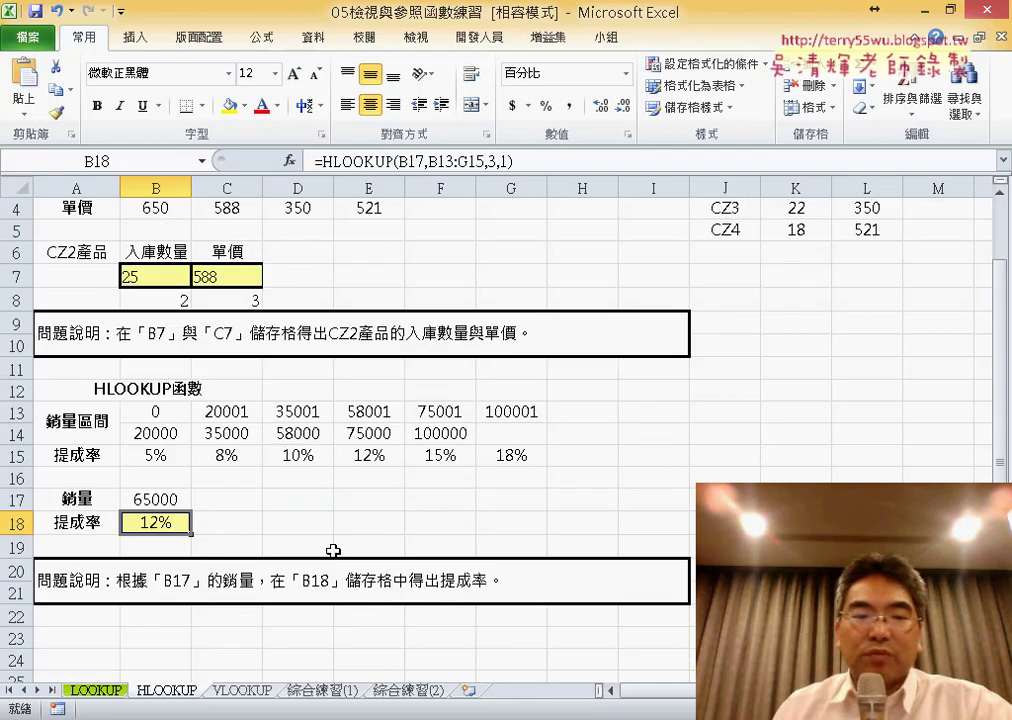
Go to the VLOOKUP sheet and select its A2:C8 commission table.
{"action": "left_click", "coordinate": [240, 691]}
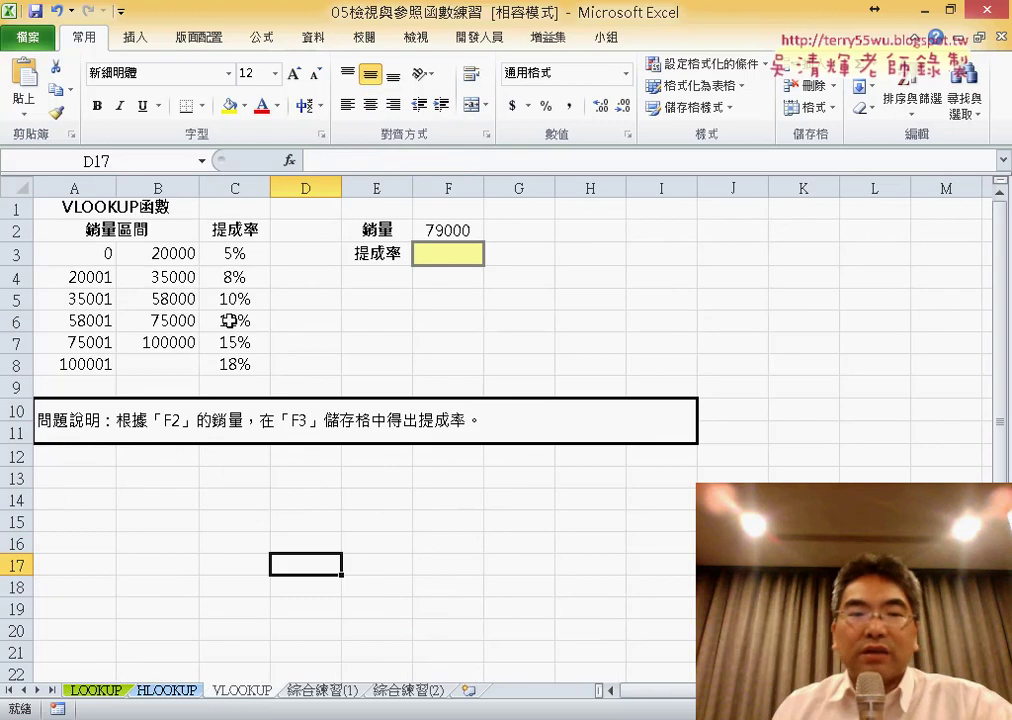
{"action": "left_click_drag", "start_coordinate": [86, 230], "coordinate": [223, 363]}
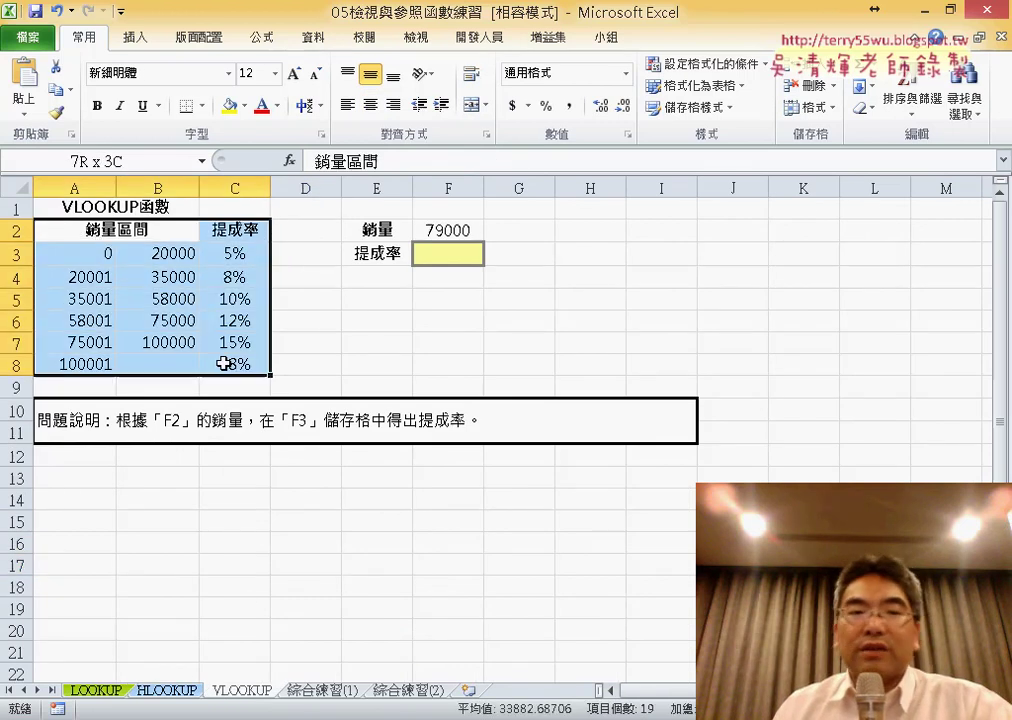